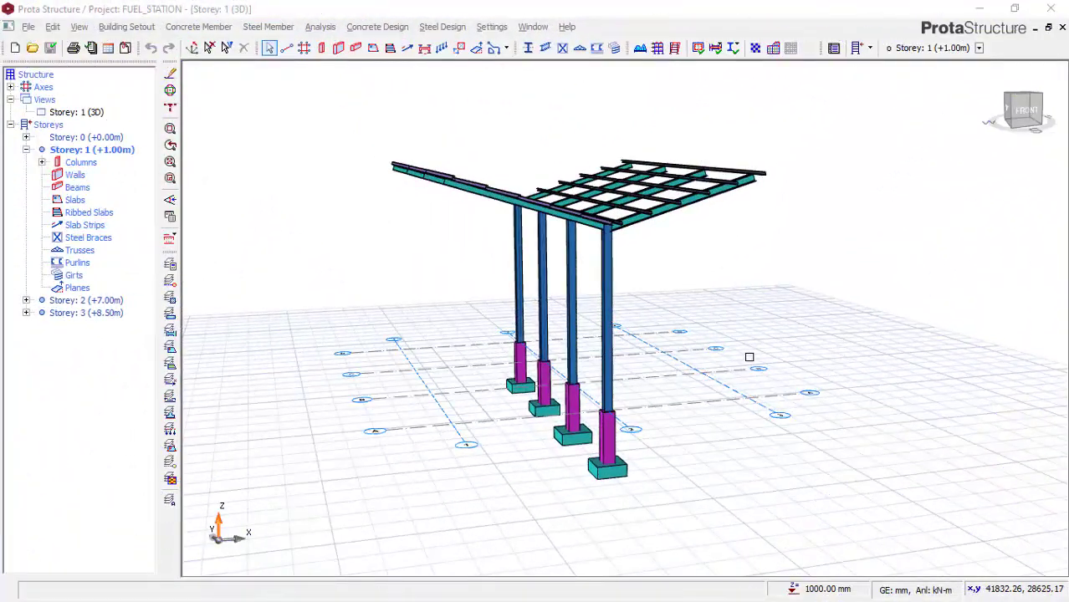
Review the column section design results for the Storey 1 concrete columns, including steel bars and utilization ratios.
middle_click_drag(761, 329, 709, 334)
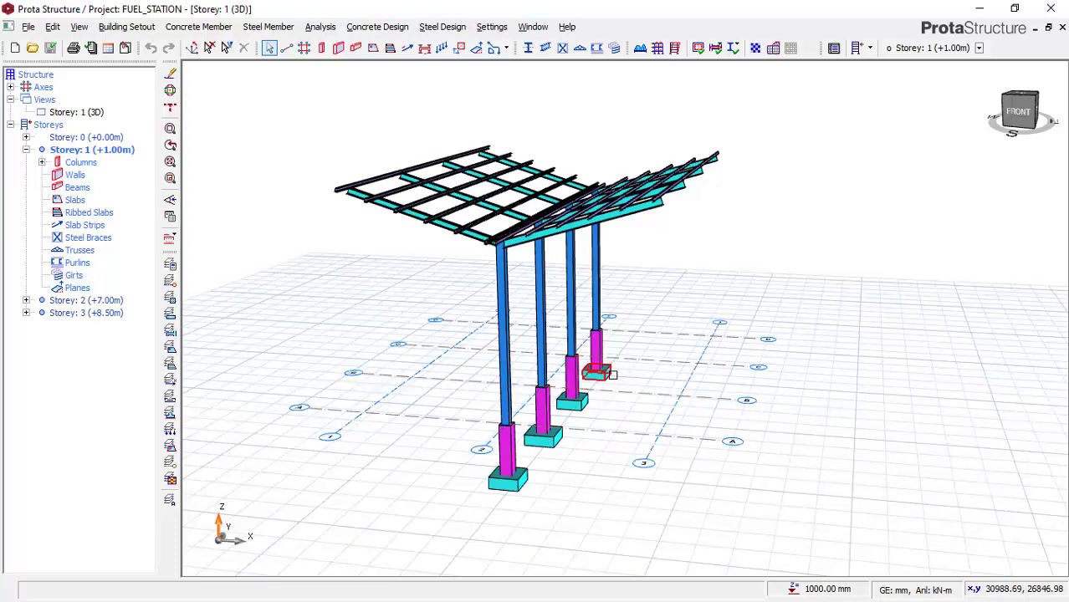
mouse_move(535, 418)
middle_mouse_down()
mouse_move(604, 397)
mouse_move(575, 391)
mouse_move(502, 410)
middle_mouse_up()
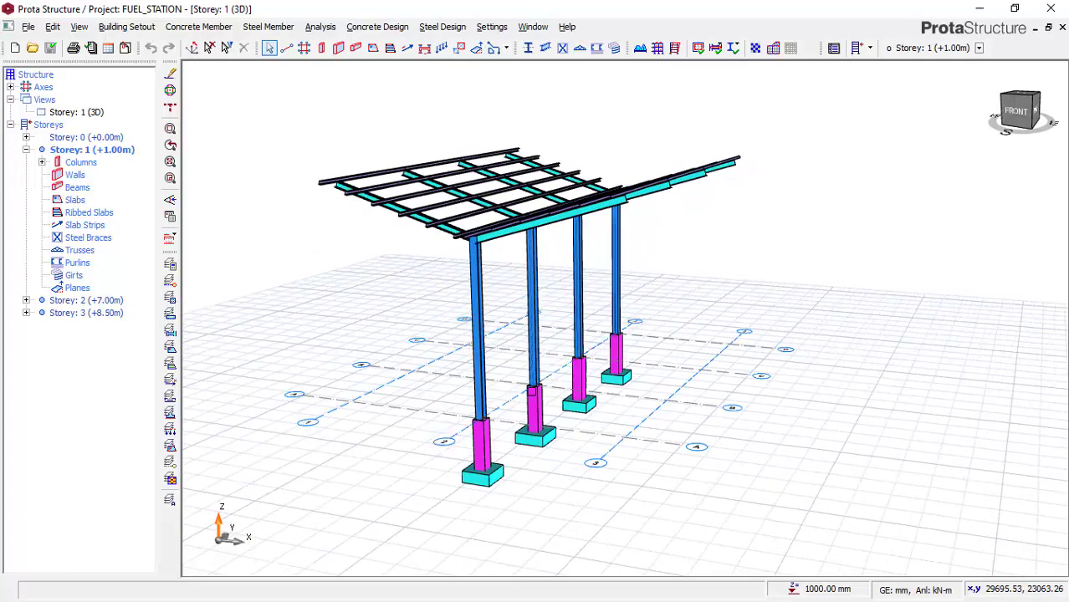
mouse_move(579, 408)
middle_mouse_down()
mouse_move(589, 420)
mouse_move(458, 425)
mouse_move(491, 437)
mouse_move(539, 432)
middle_mouse_up()
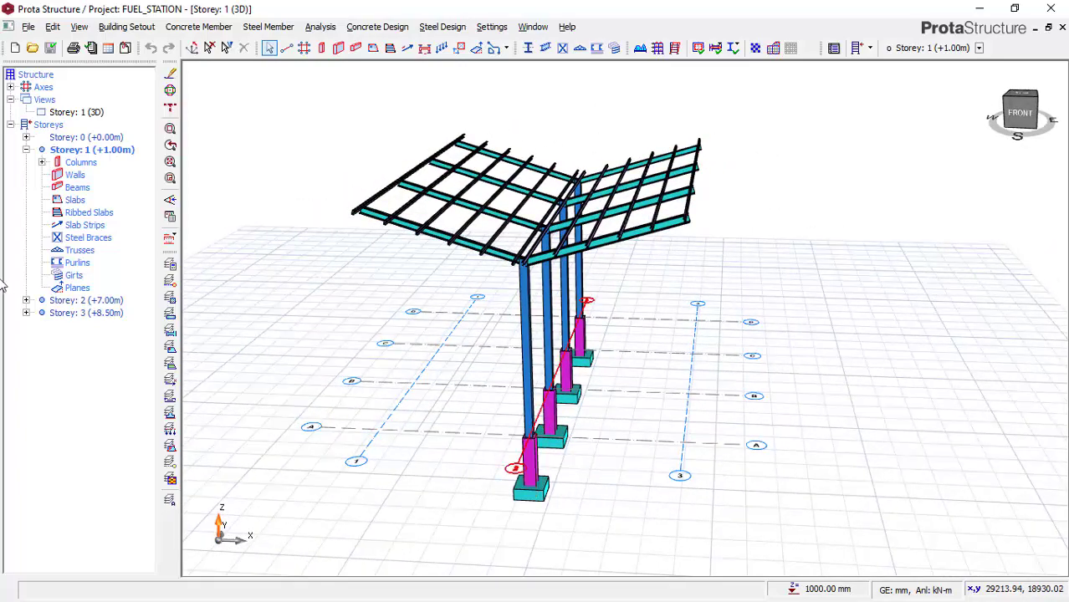
left_click(78, 165)
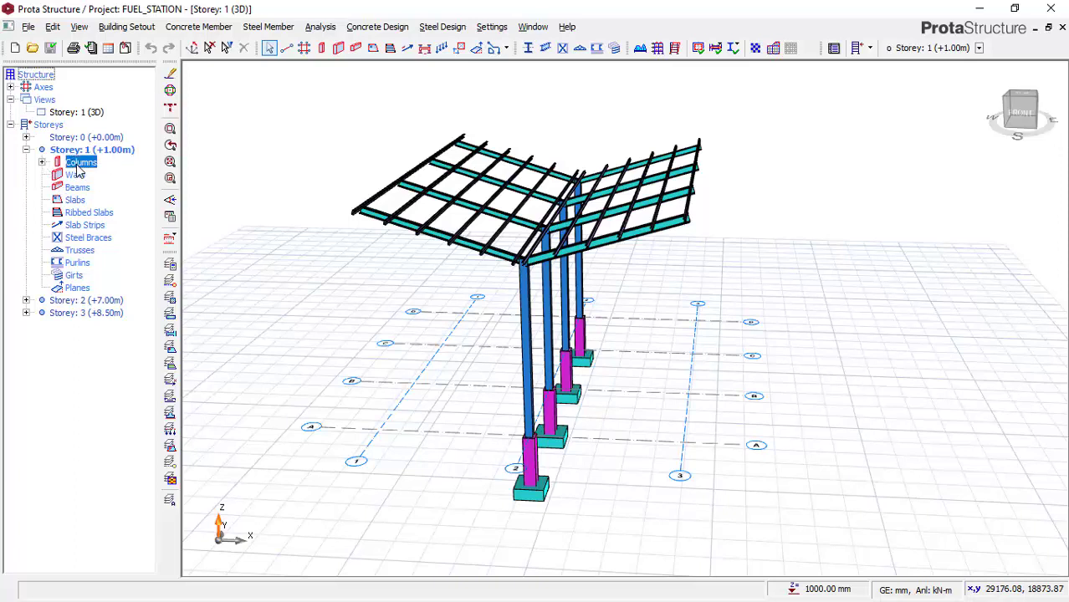
right_click(76, 170)
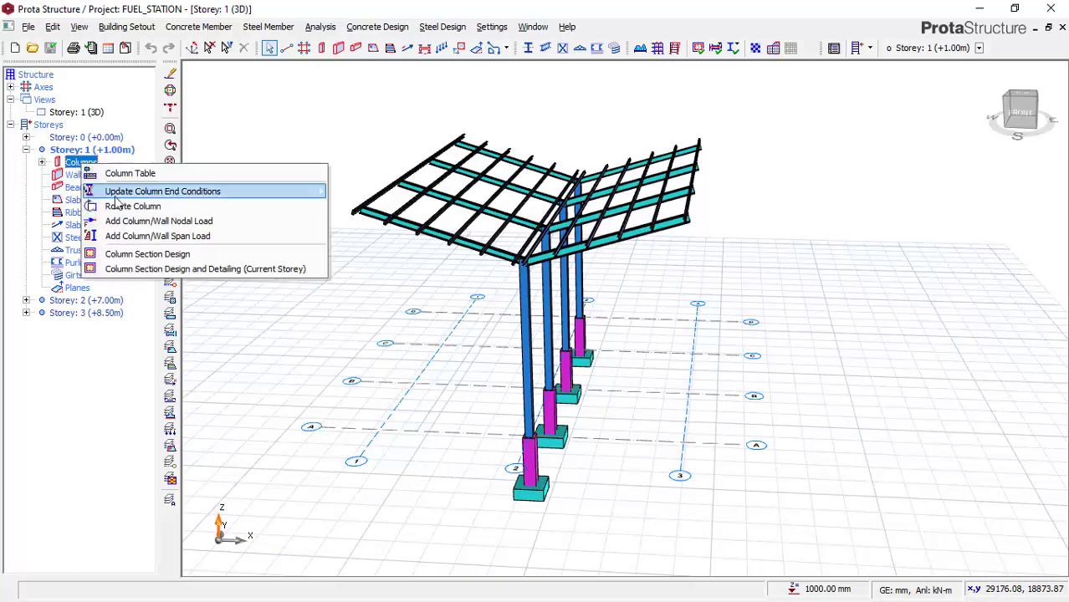
left_click(136, 256)
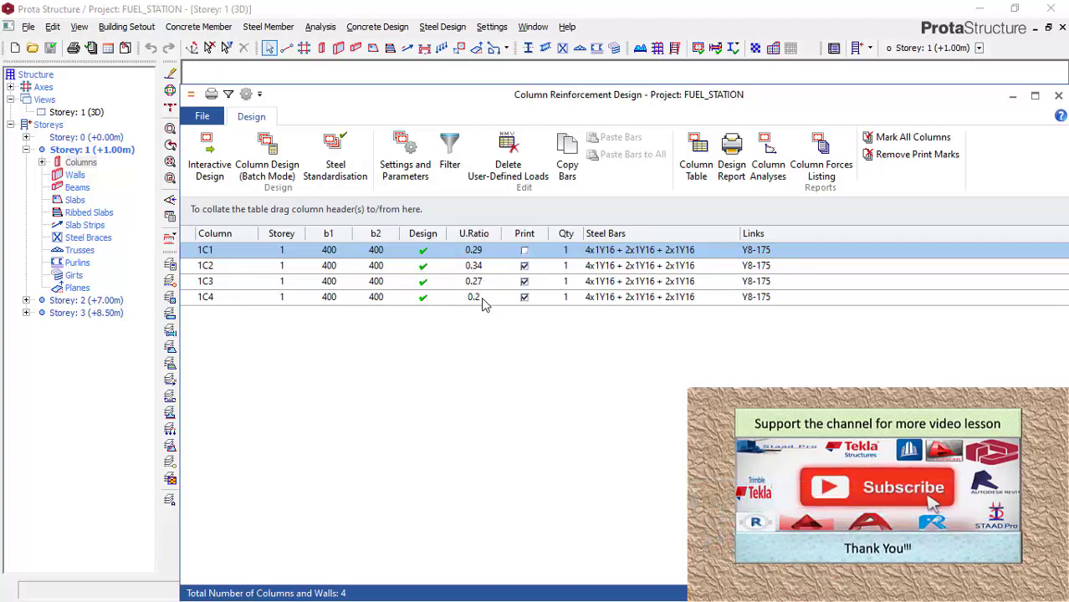
left_click(1059, 96)
Review the steel column design results and the detailed design check of column 2C1.
middle_click_drag(621, 296, 675, 305)
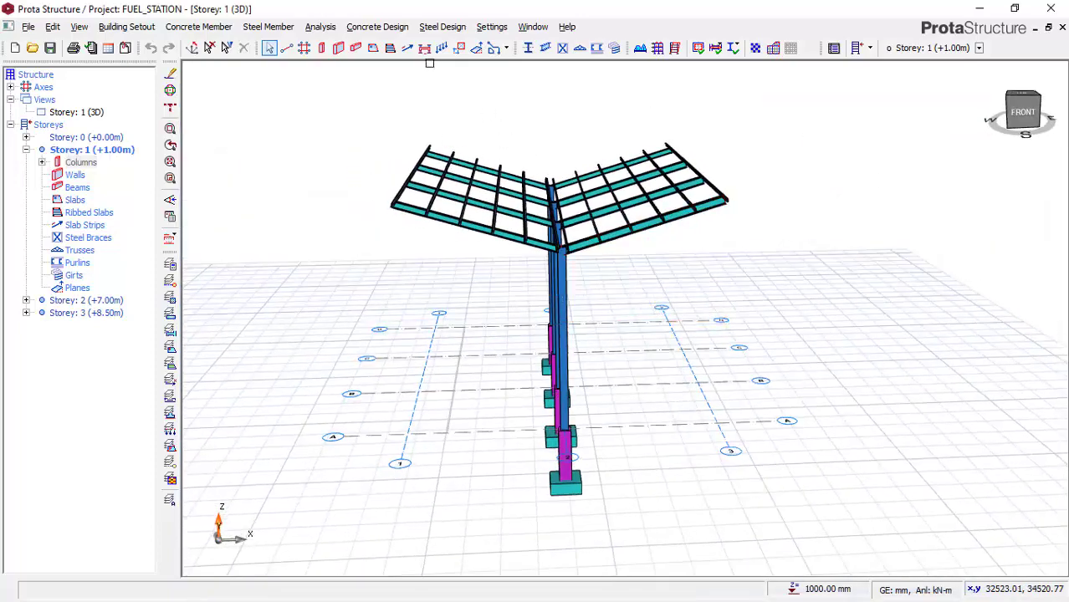
left_click(437, 28)
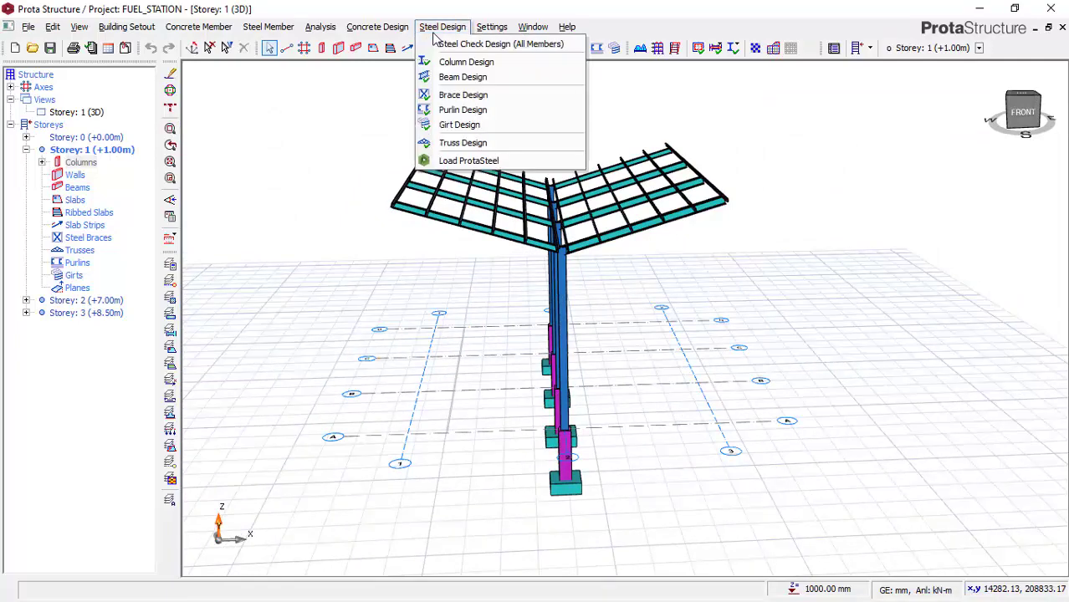
left_click(458, 63)
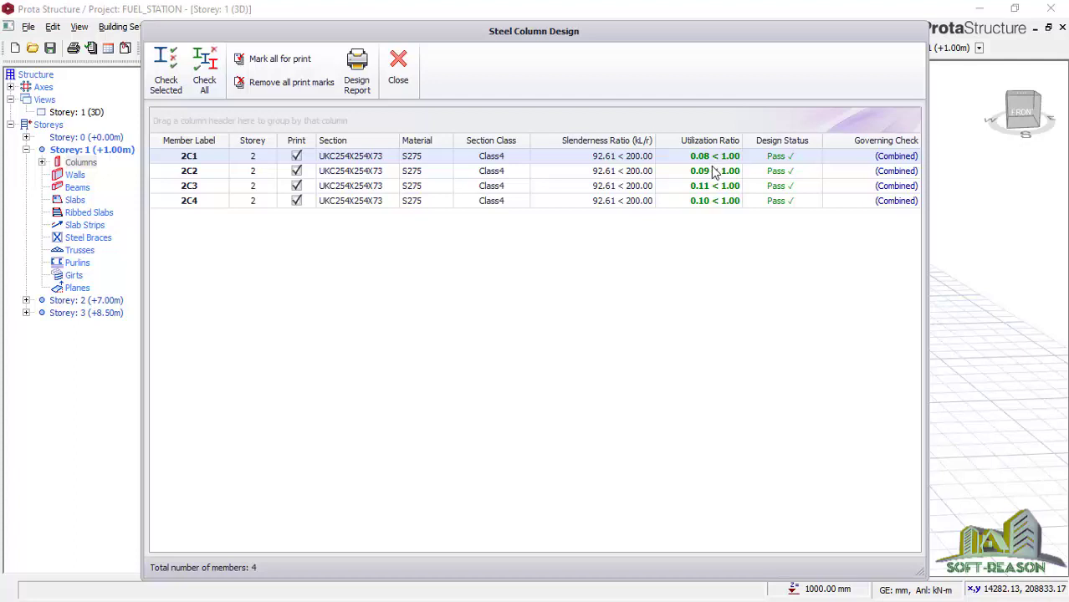
left_click(631, 159)
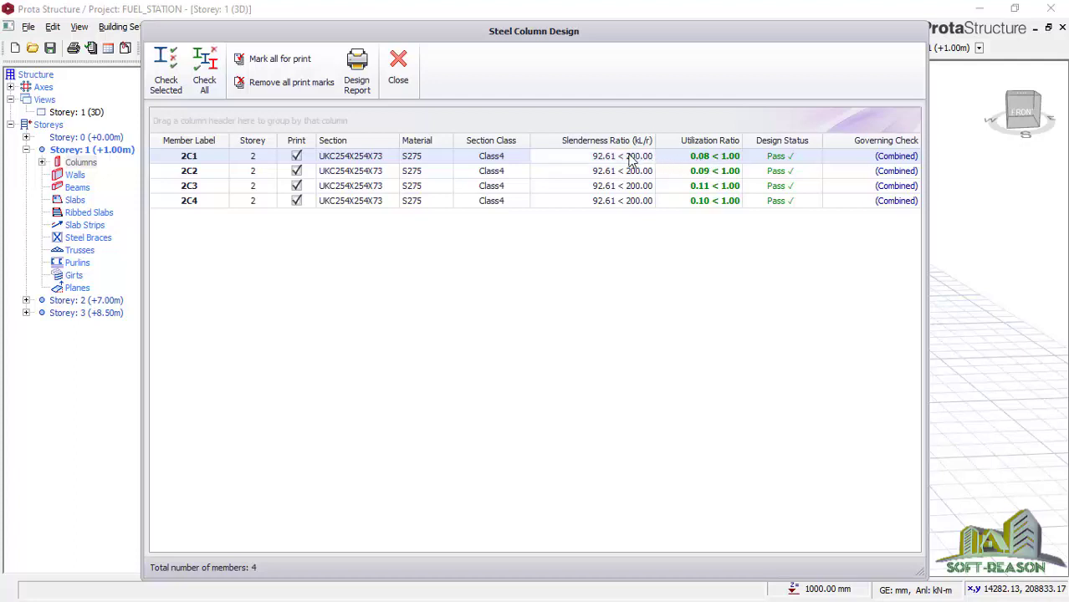
left_click(170, 92)
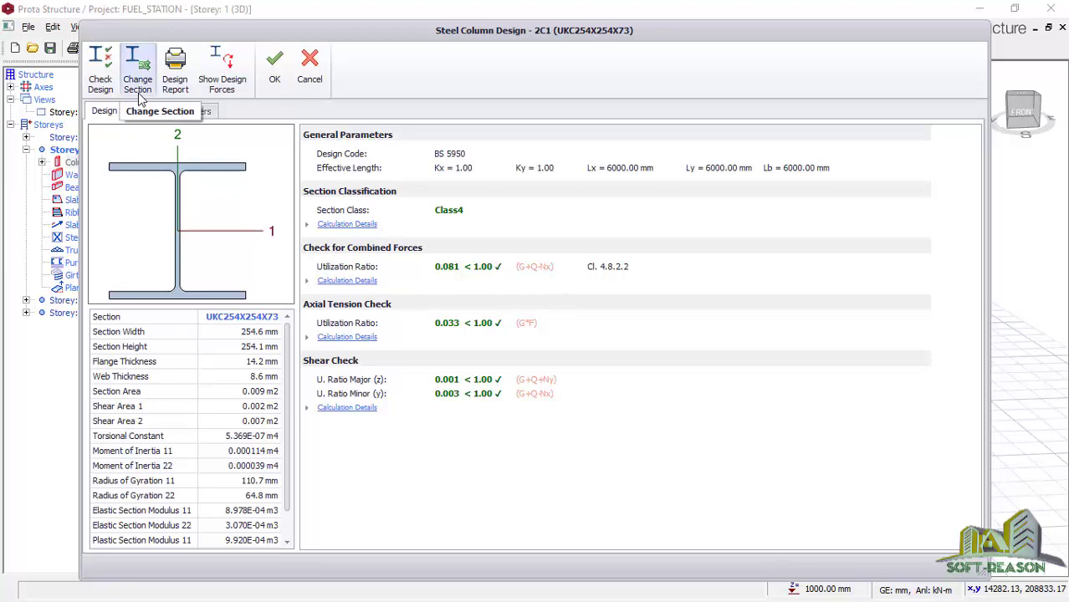
left_click(276, 68)
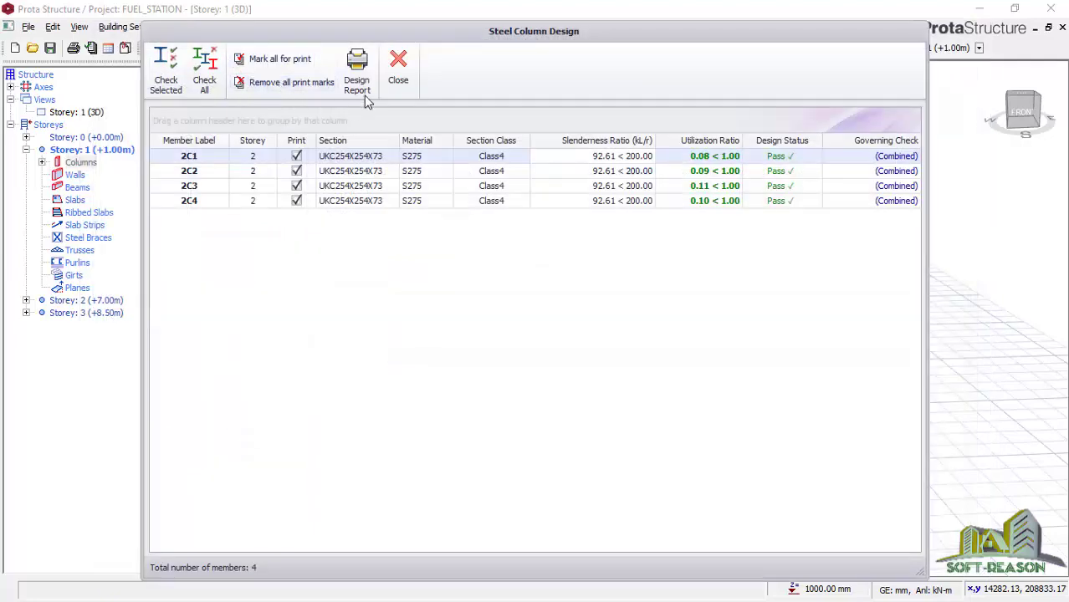
left_click(399, 67)
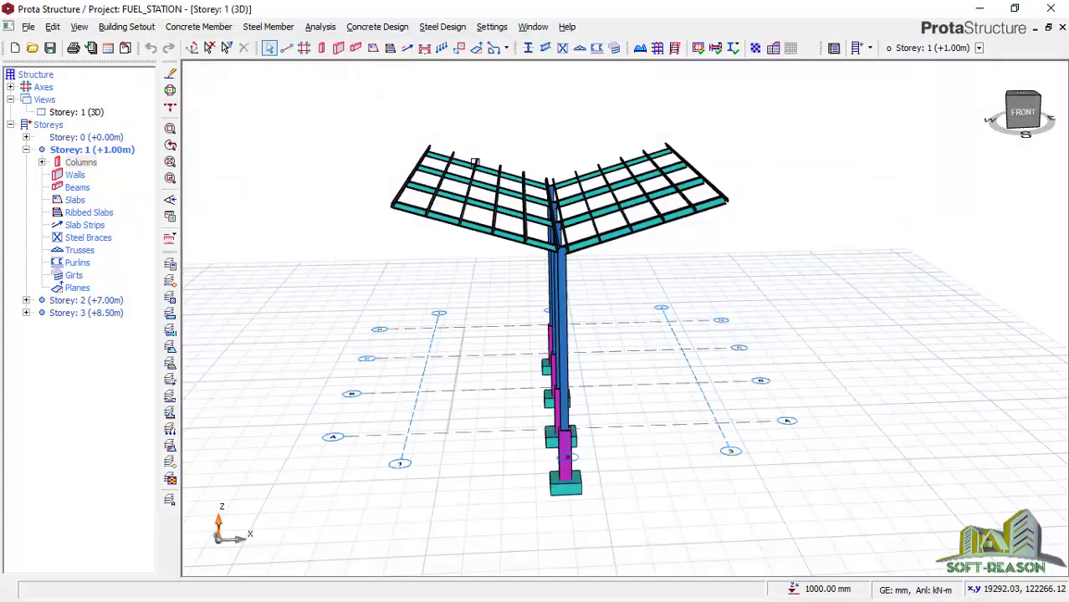
Run the steel beam design check on beam 3B8 and inspect its combined forces check.
middle_click_drag(497, 234, 470, 220)
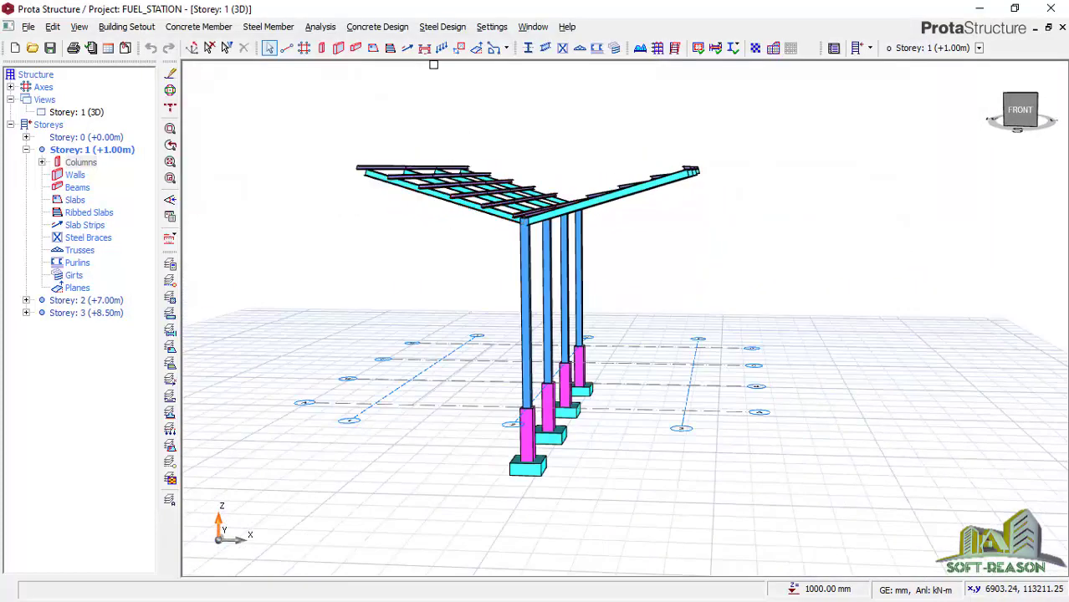
left_click(442, 26)
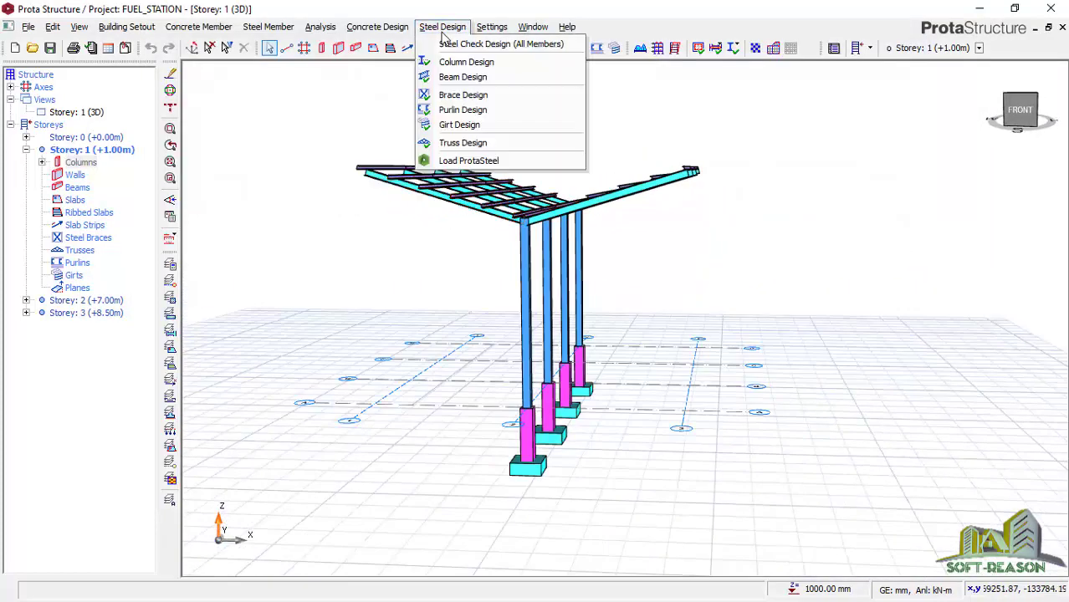
left_click(463, 77)
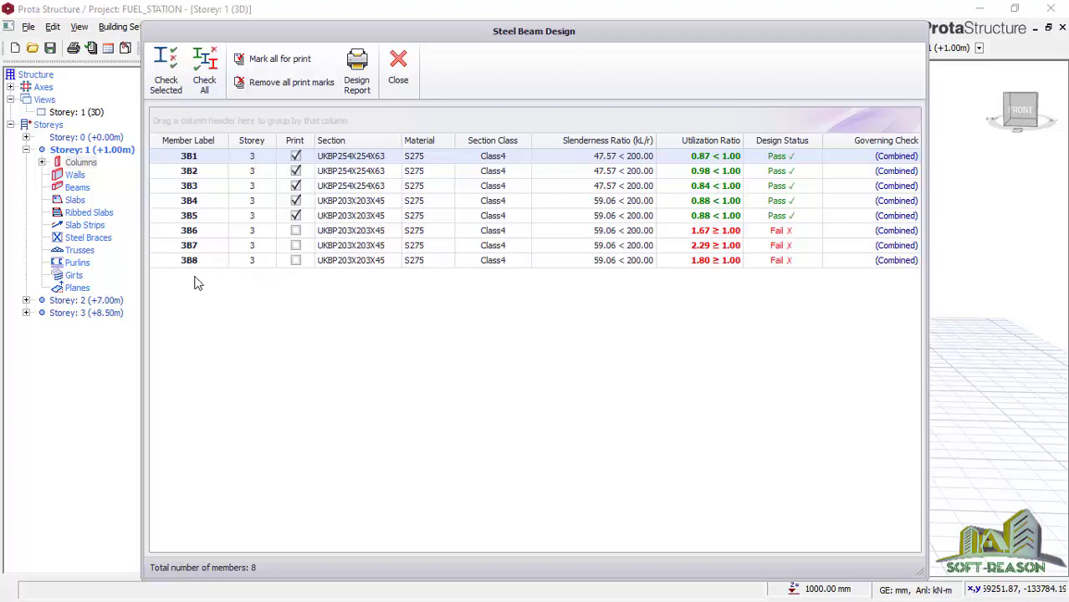
left_click(709, 265)
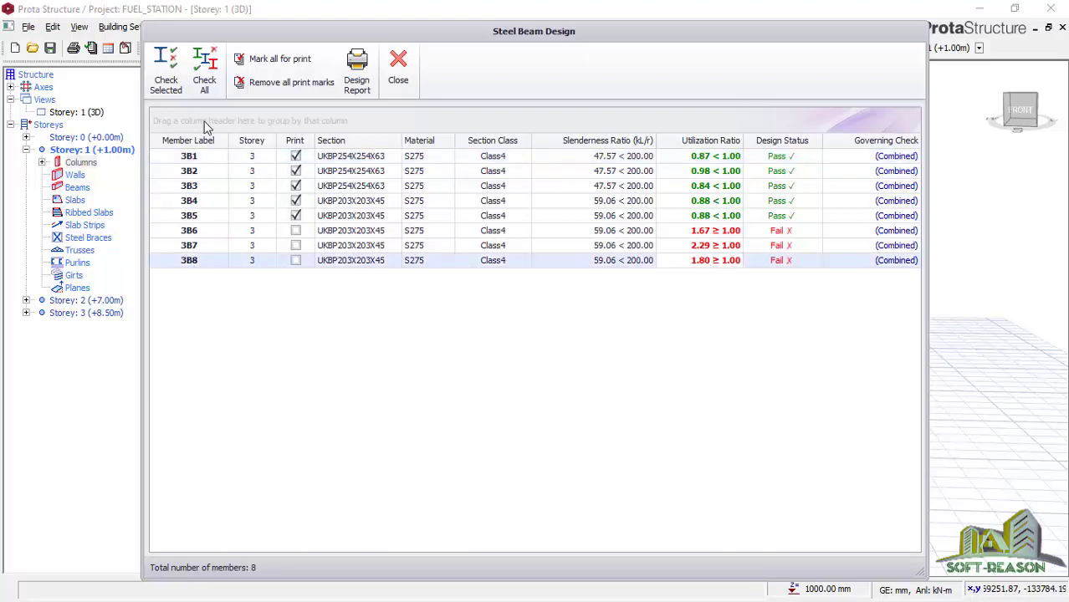
left_click(167, 84)
left_click(171, 79)
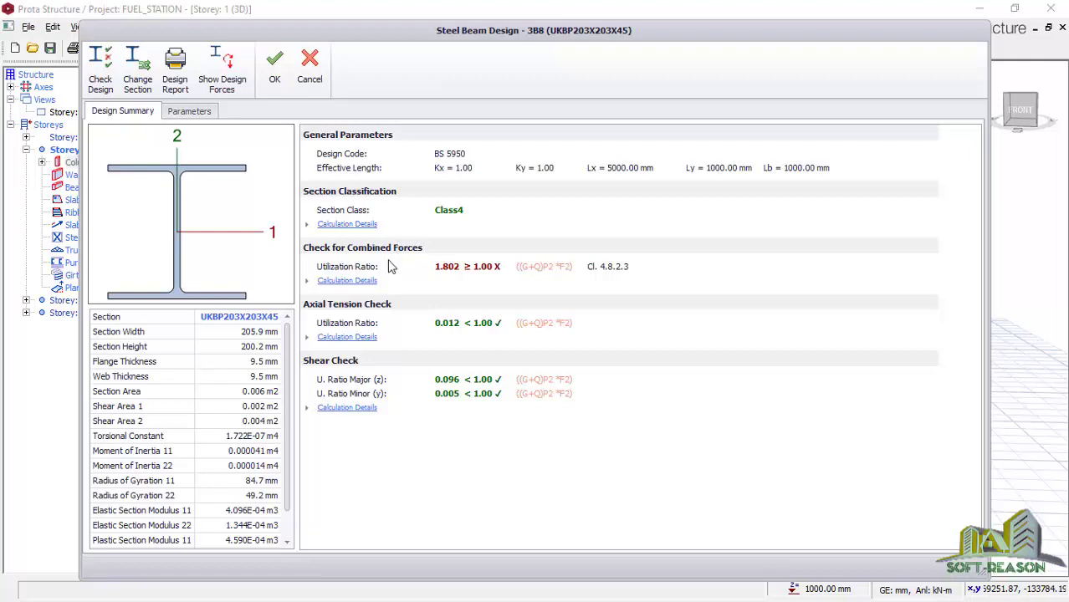
left_click(349, 283)
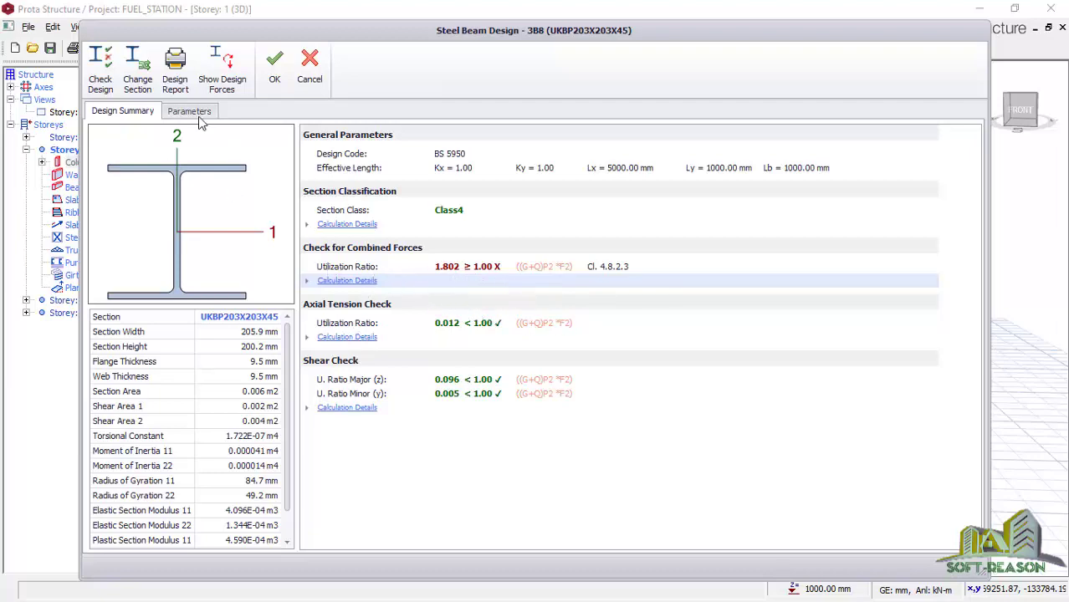
Try the UBP section UKBP203X203X54 for beam 3B8.
left_click(138, 80)
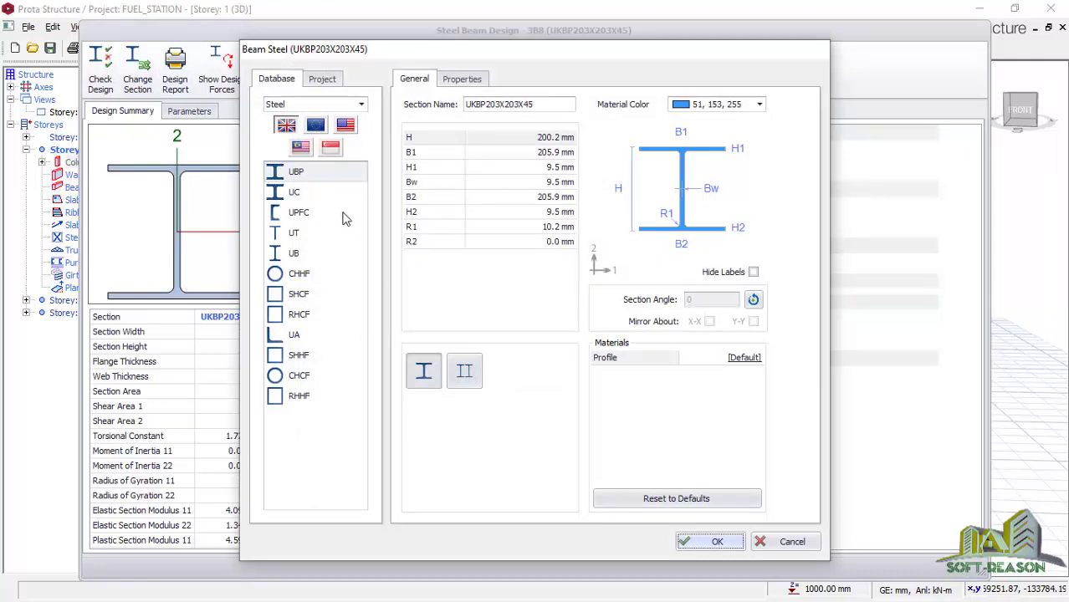
left_click(300, 178)
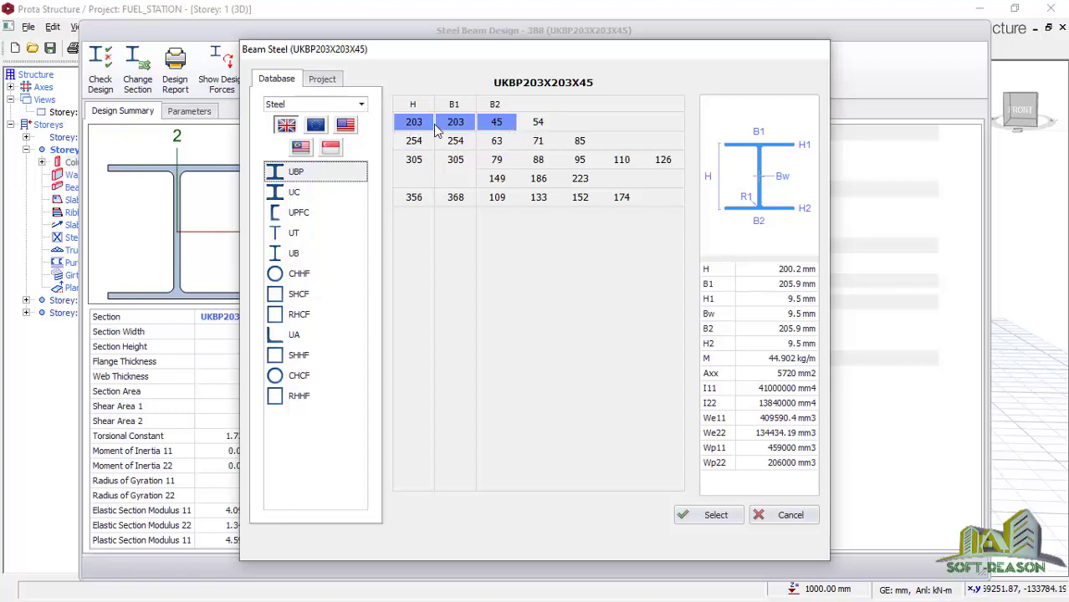
left_click(543, 127)
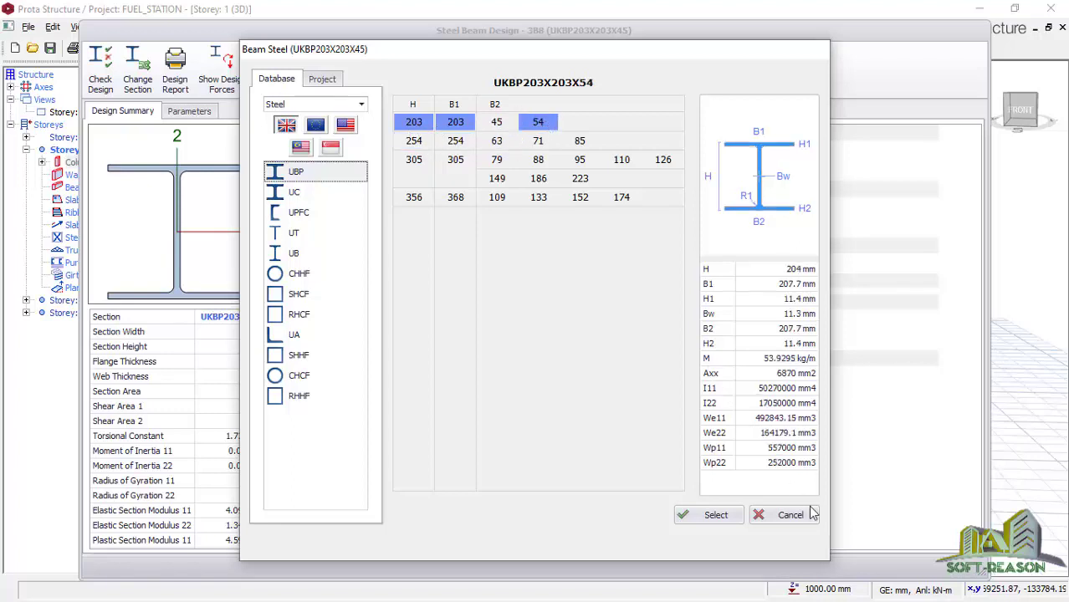
left_click(716, 516)
left_click(717, 542)
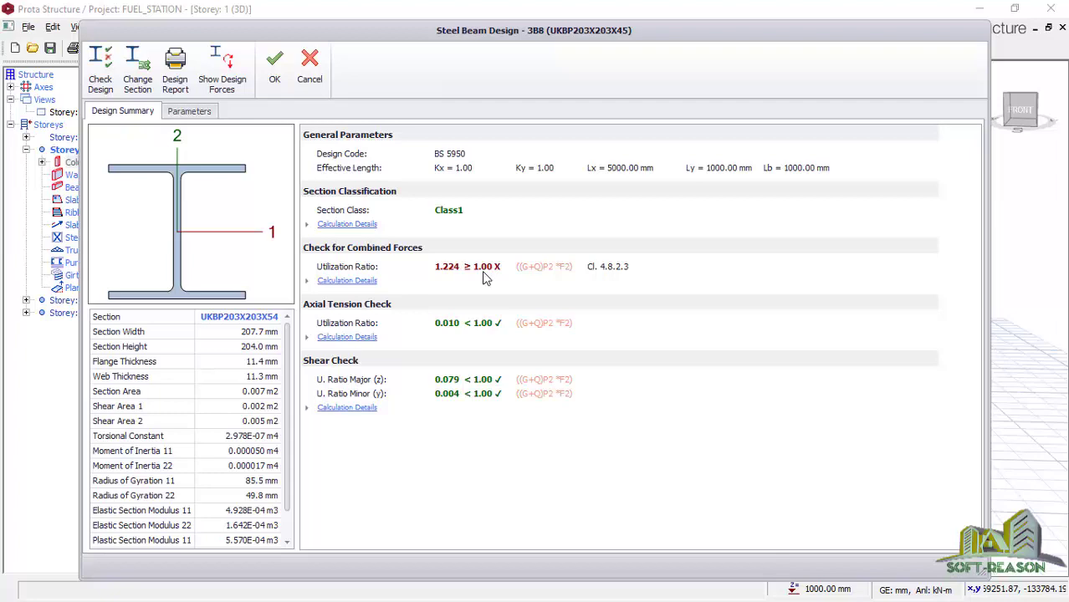
Change beam 3B8 to the UBP section UKBP254X254X63, accept its design and close the steel beam design.
left_click(138, 76)
left_click(298, 173)
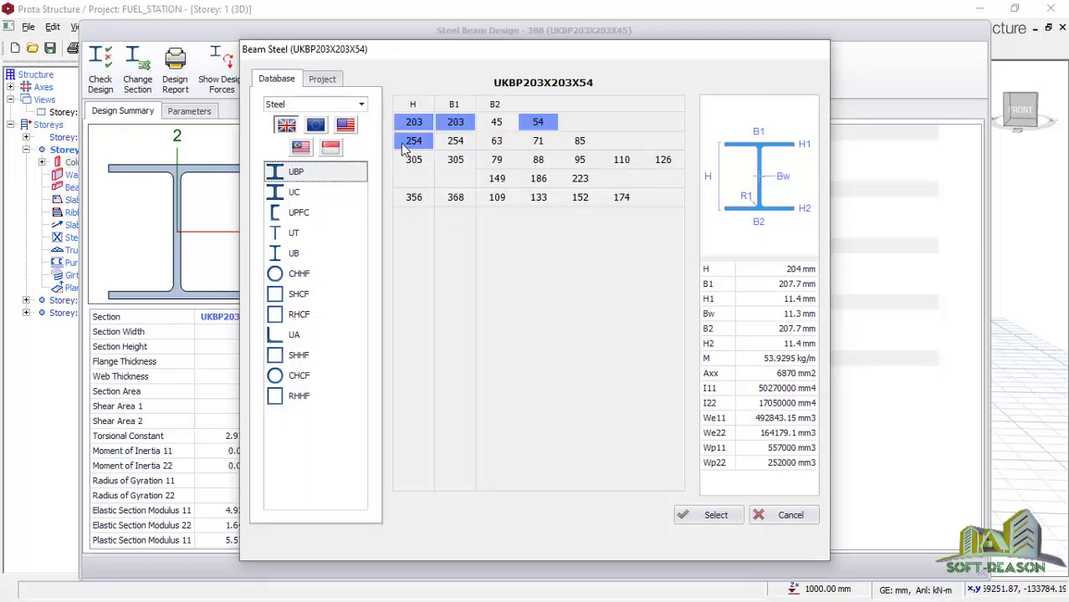
left_click(410, 142)
left_click(715, 514)
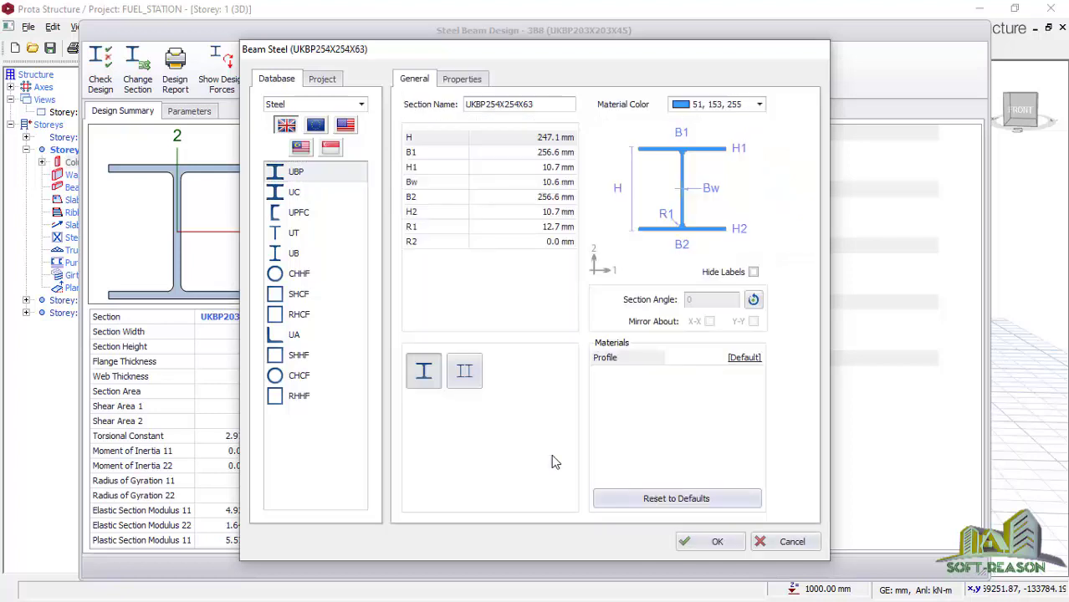
left_click(718, 541)
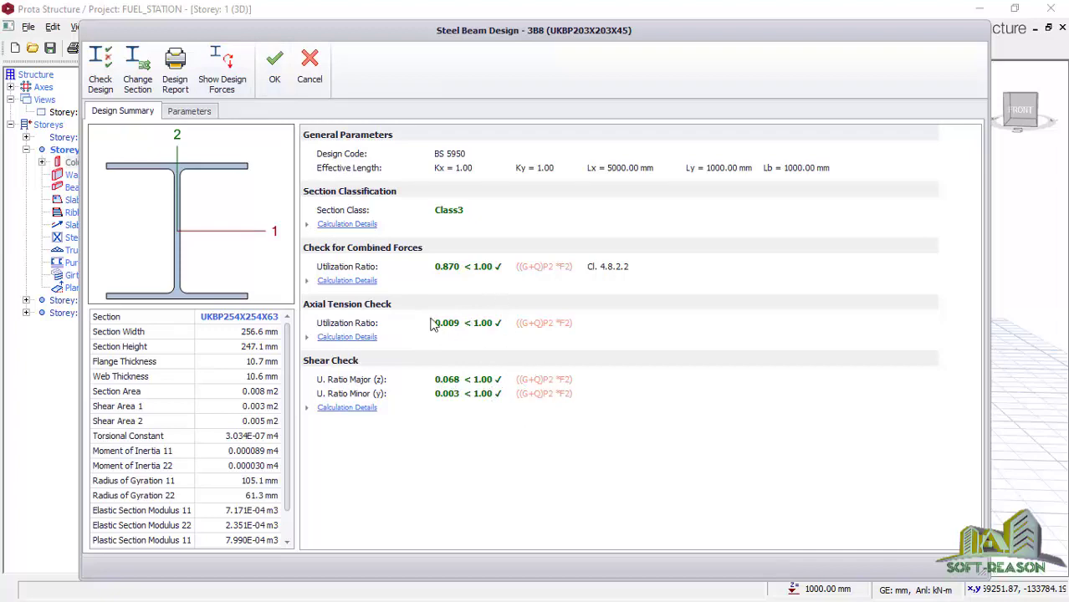
left_click(275, 67)
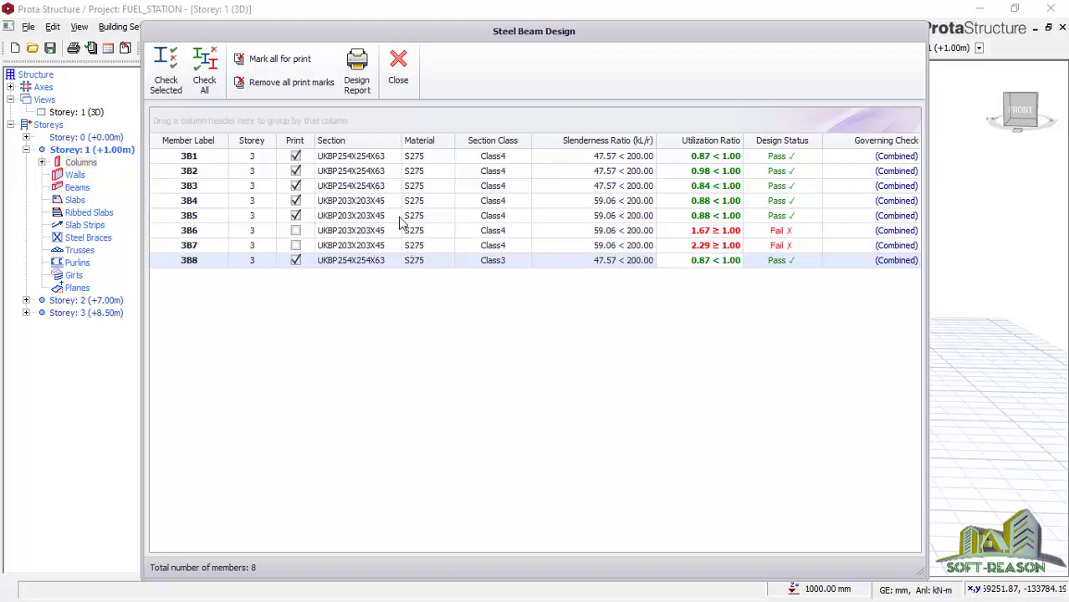
left_click(398, 69)
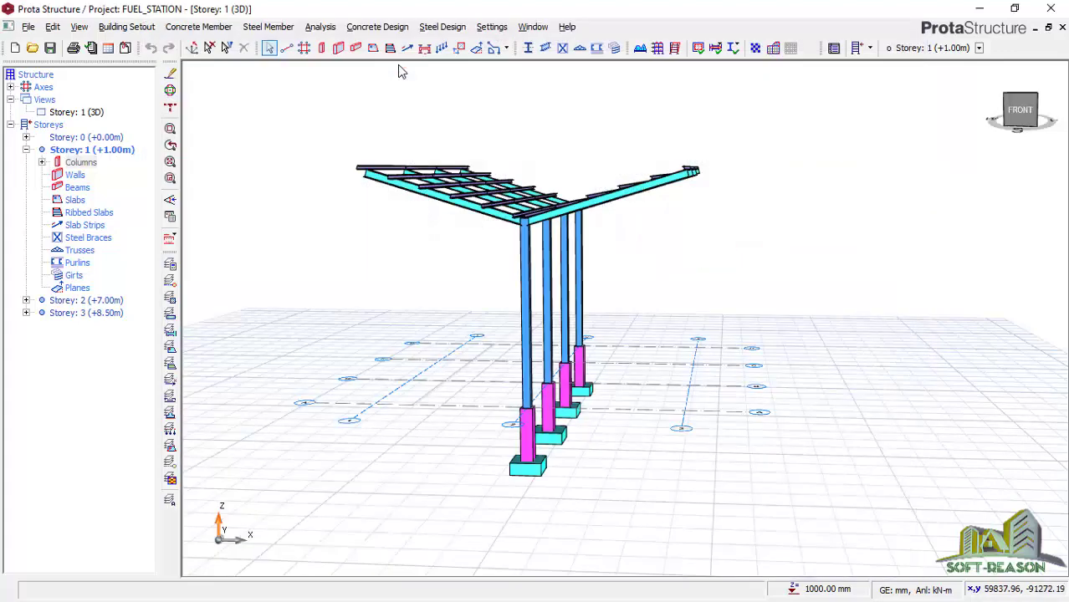
Run the steel purlin design check on purlin 3P2.
left_click(444, 34)
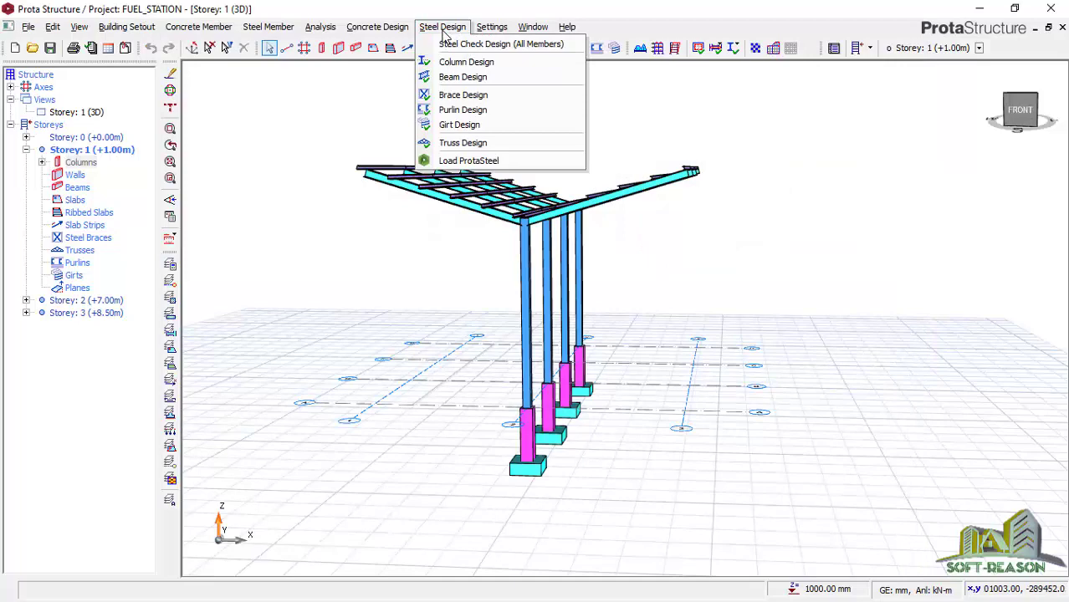
left_click(458, 110)
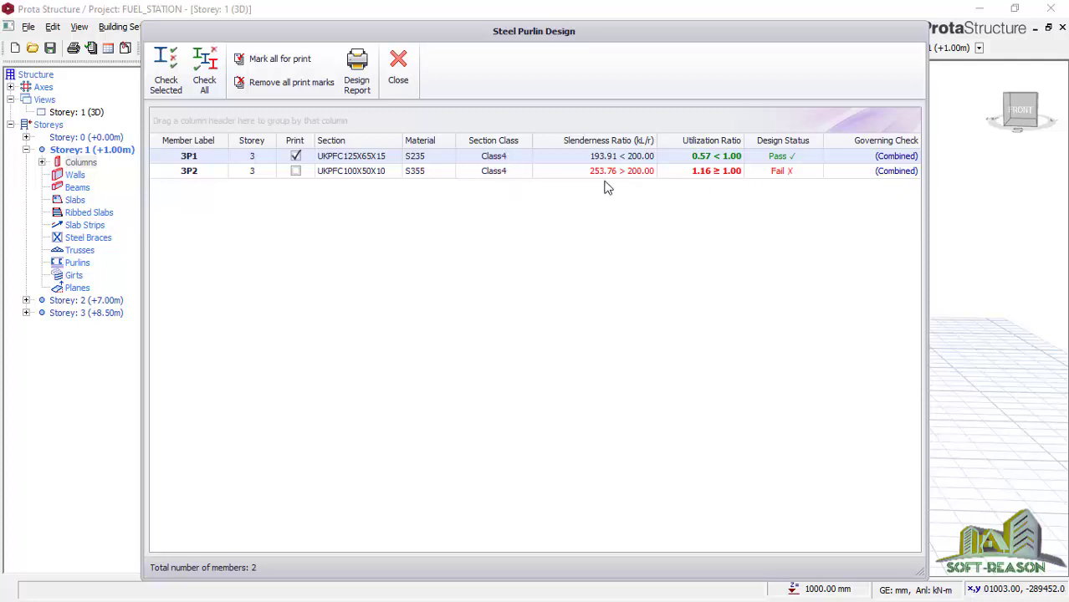
left_click(544, 173)
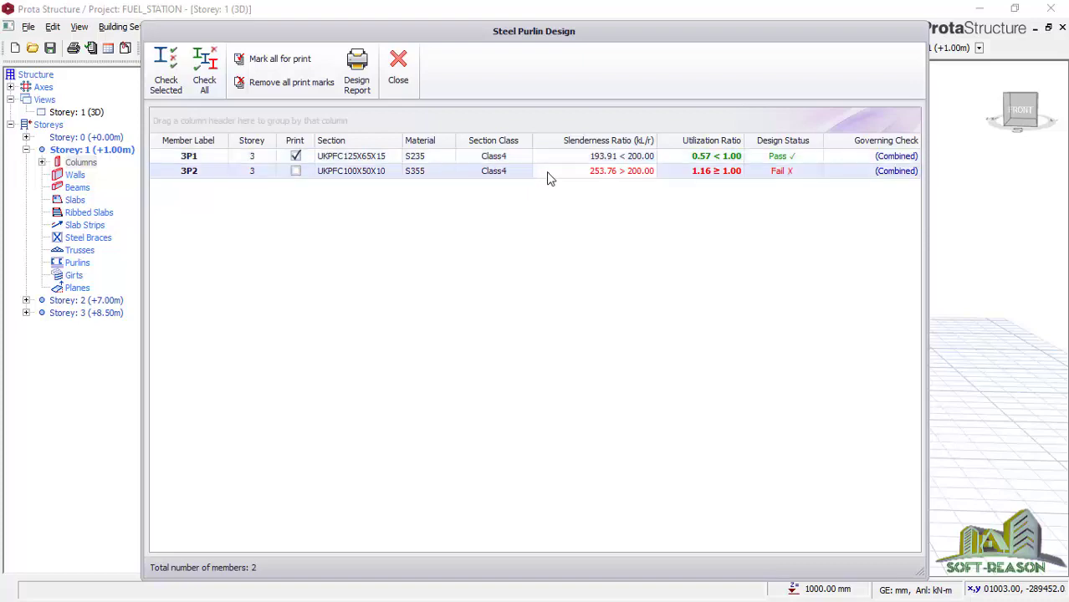
left_click(171, 83)
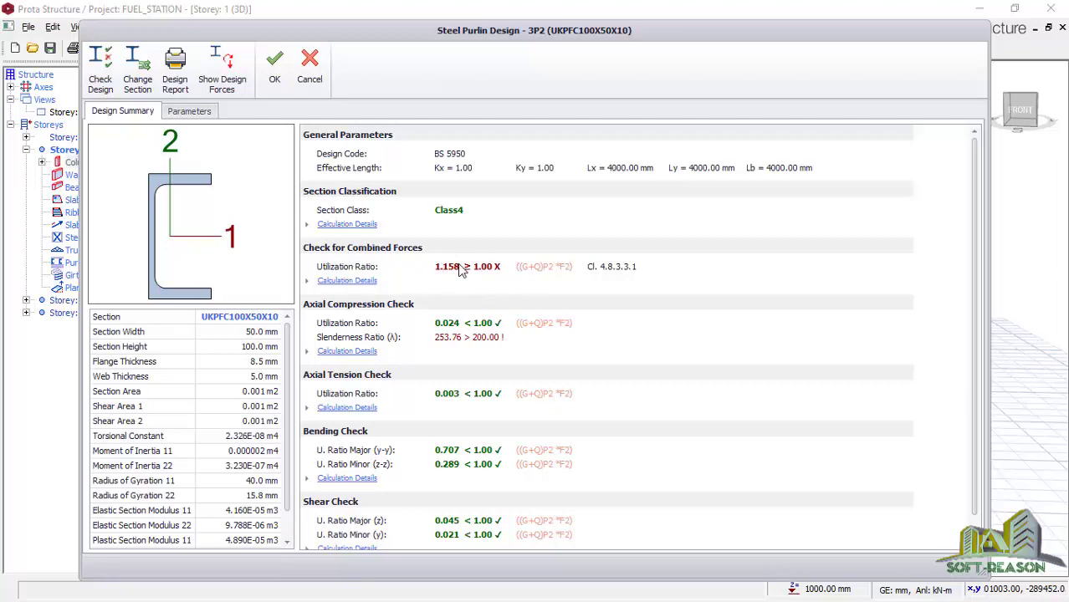
Change purlin 3P2 to the UPFC section UKPFC125X65X15, accept its design and close the steel purlin design.
left_click(138, 67)
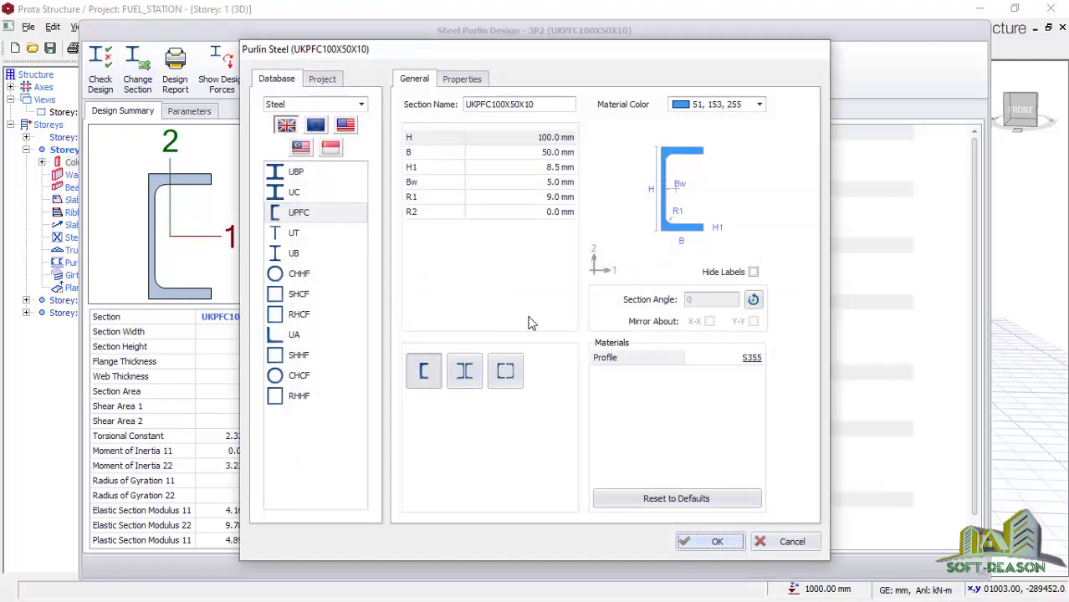
left_click(296, 215)
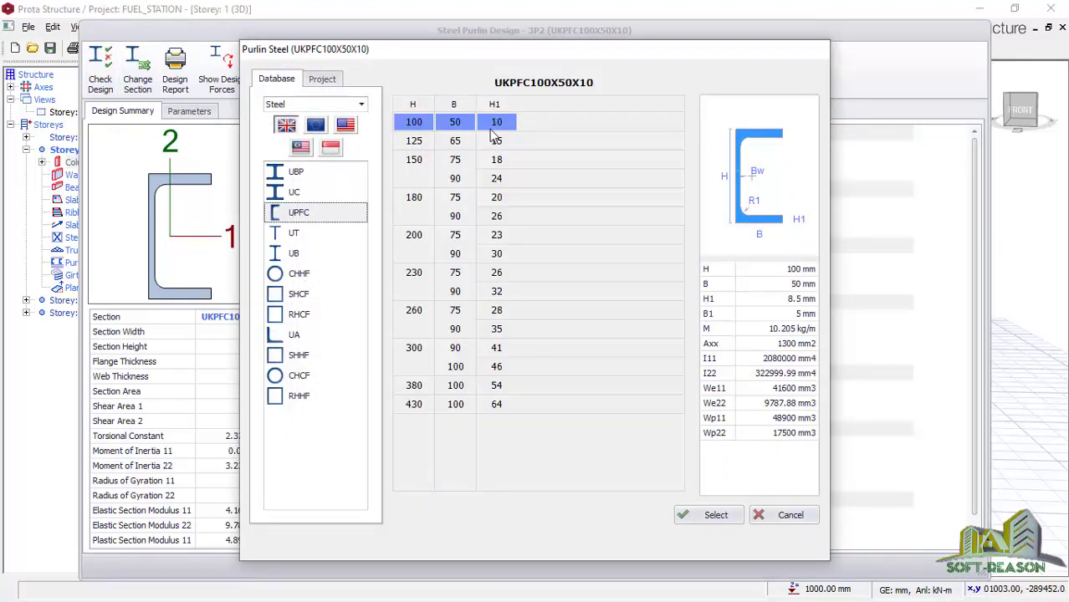
left_click(418, 141)
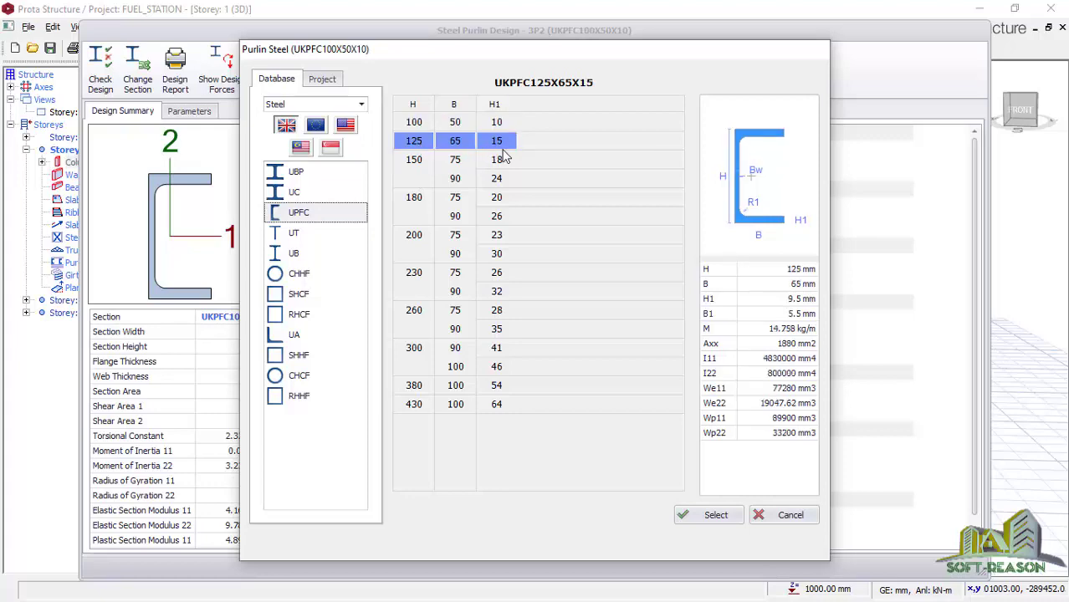
left_click(688, 514)
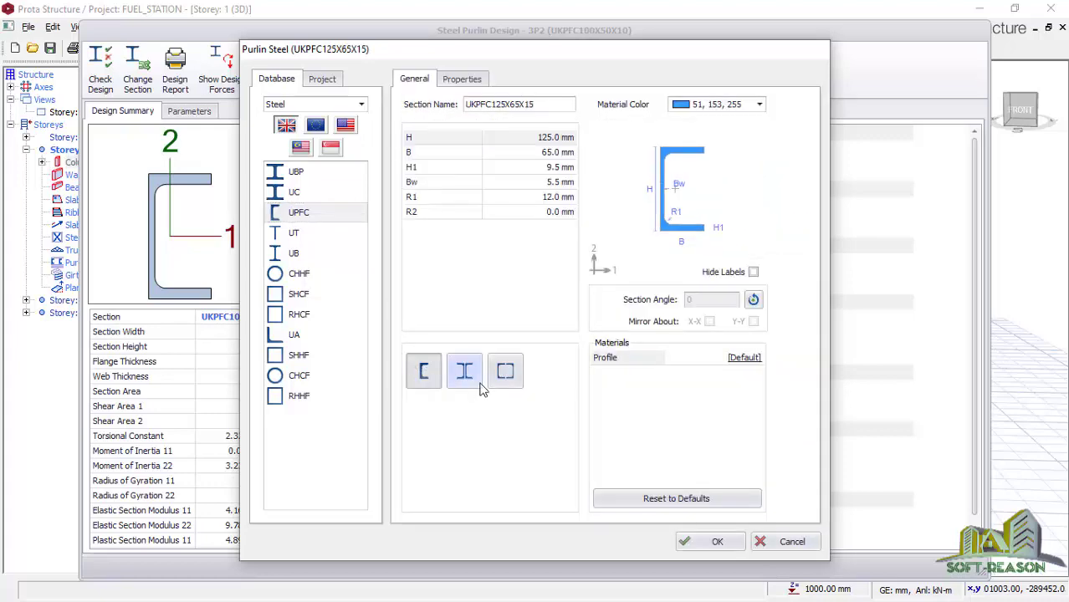
left_click(717, 542)
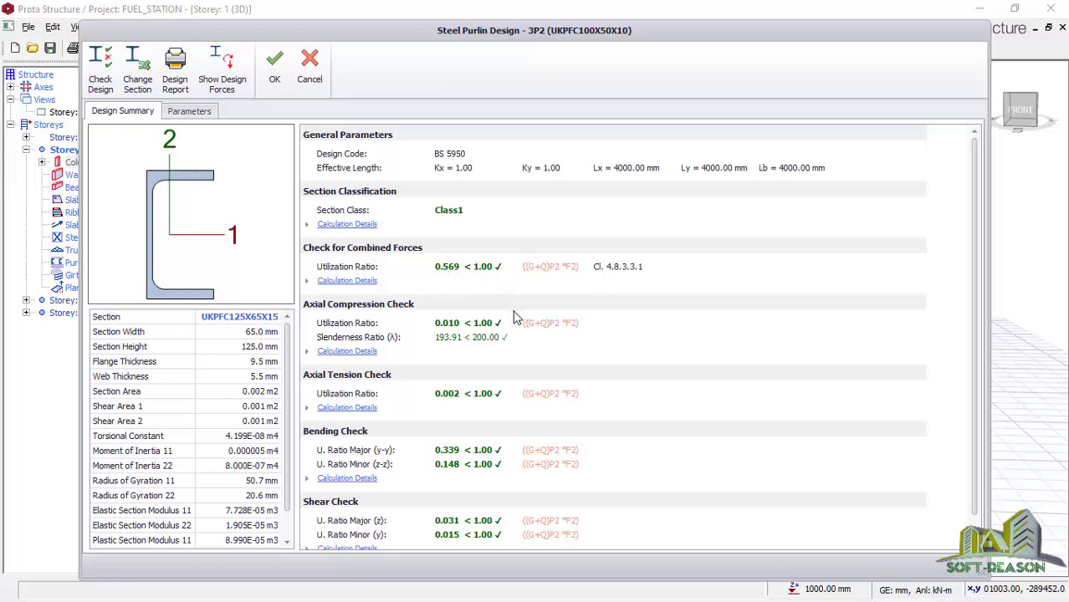
left_click(275, 67)
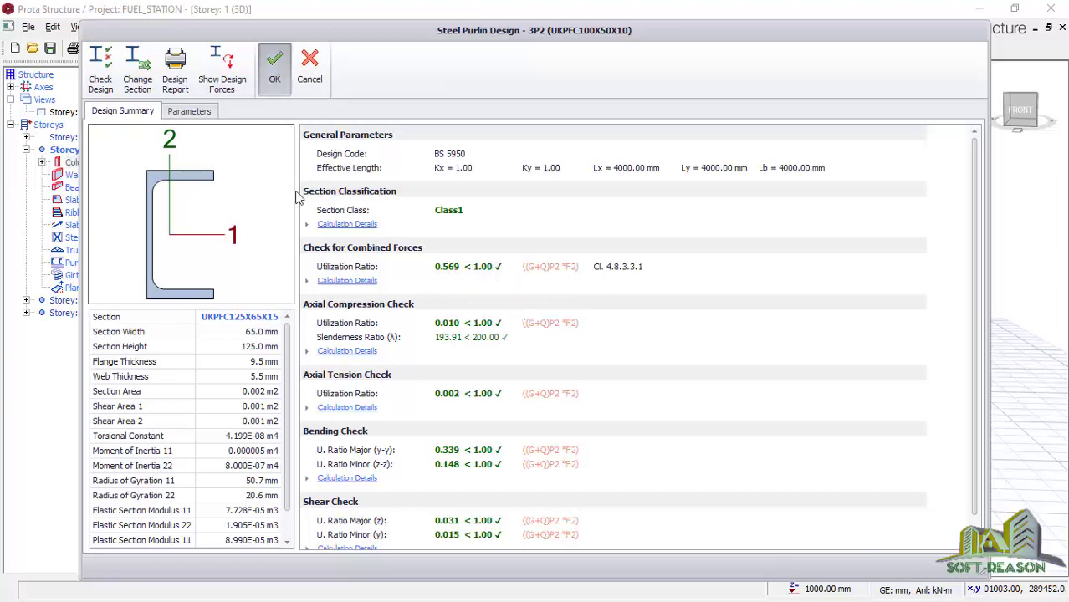
left_click(397, 74)
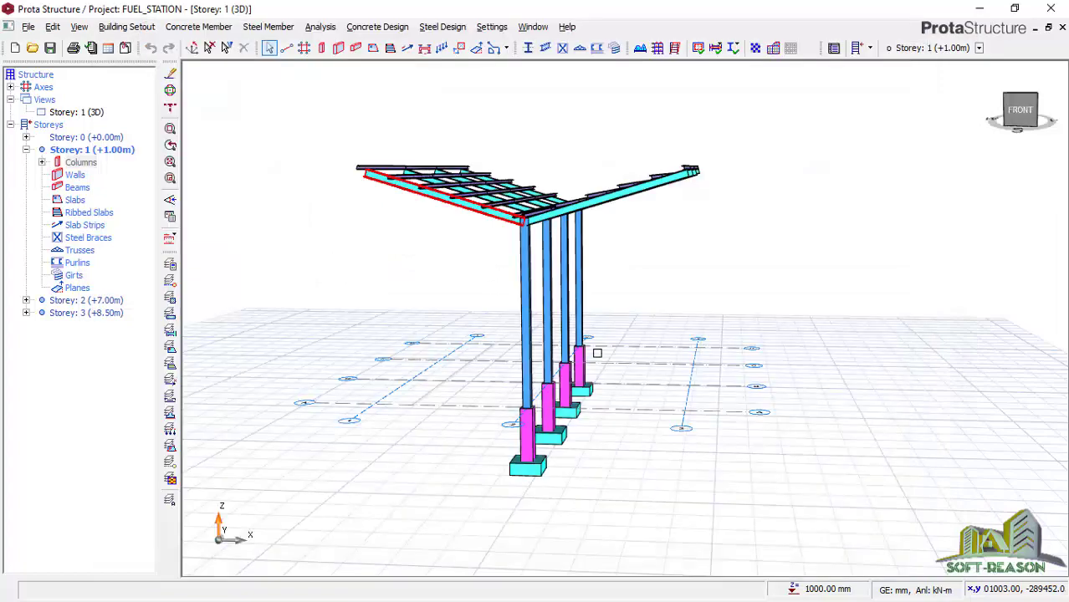
mouse_move(614, 354)
middle_mouse_down()
mouse_move(628, 353)
mouse_move(576, 344)
mouse_move(577, 332)
mouse_move(691, 337)
mouse_move(490, 335)
mouse_move(418, 358)
mouse_move(334, 334)
mouse_move(520, 349)
mouse_move(635, 343)
mouse_move(656, 327)
mouse_move(651, 345)
middle_mouse_up()
middle_click_drag(700, 467, 727, 462)
middle_click_drag(560, 464, 599, 461)
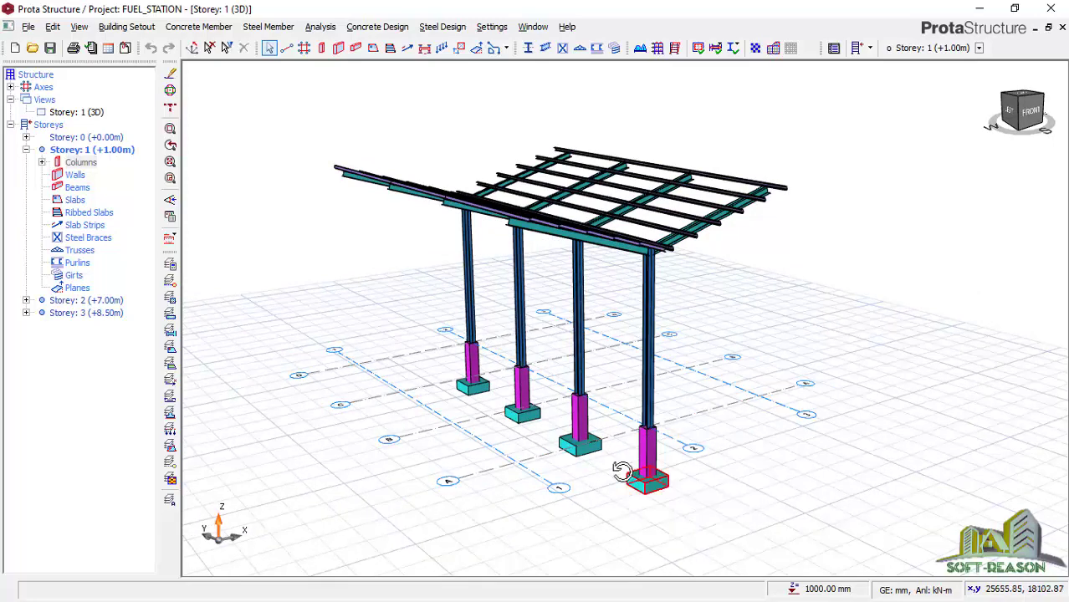
middle_click_drag(624, 473, 590, 471)
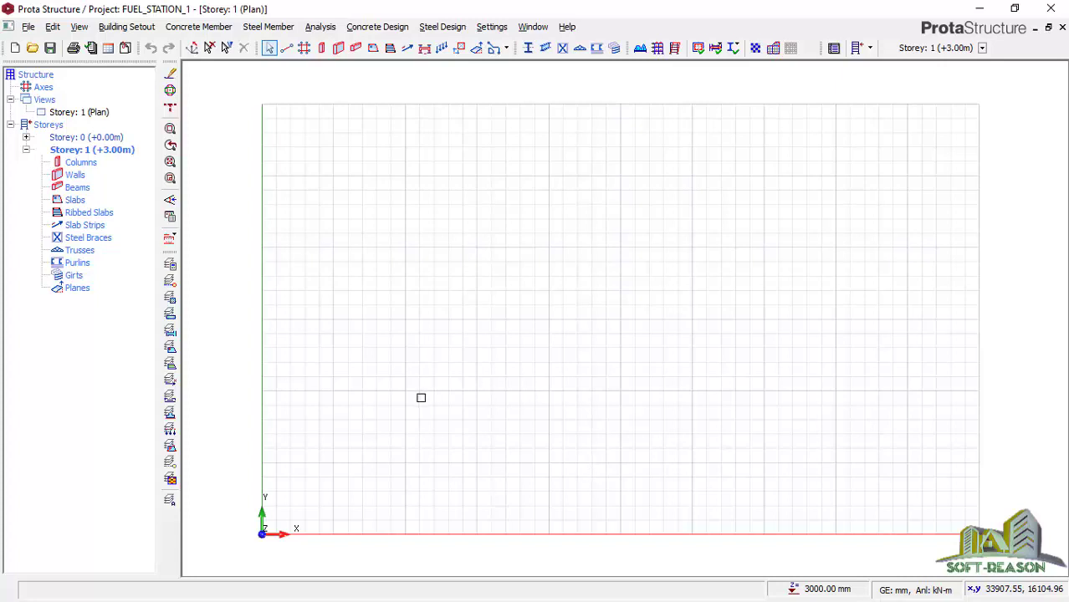
scroll(377, 343, "down", 1)
scroll(422, 363, "up", 1)
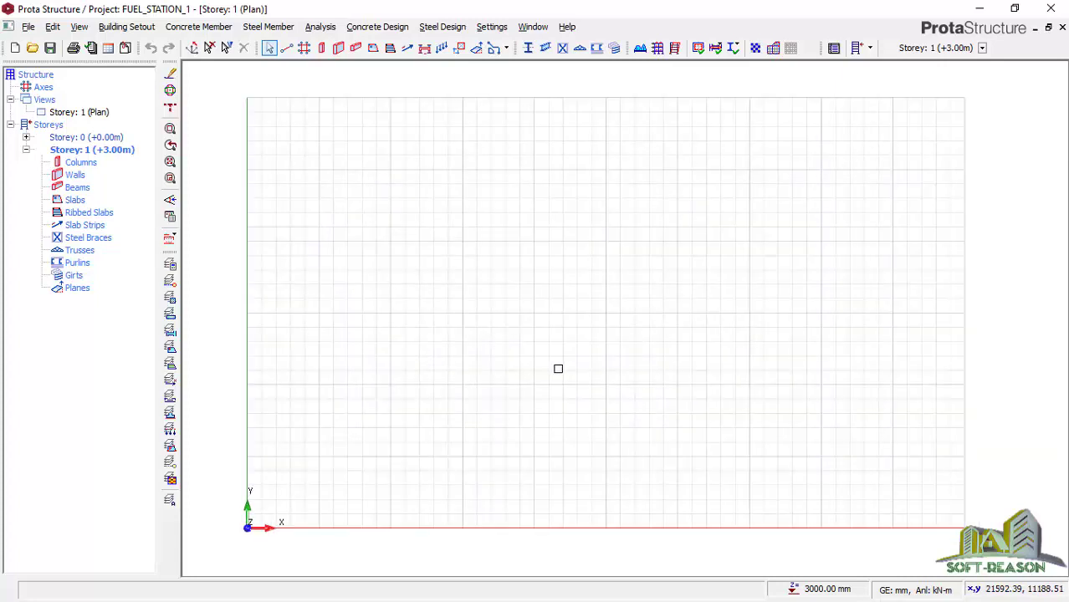
scroll(558, 369, "down", 1)
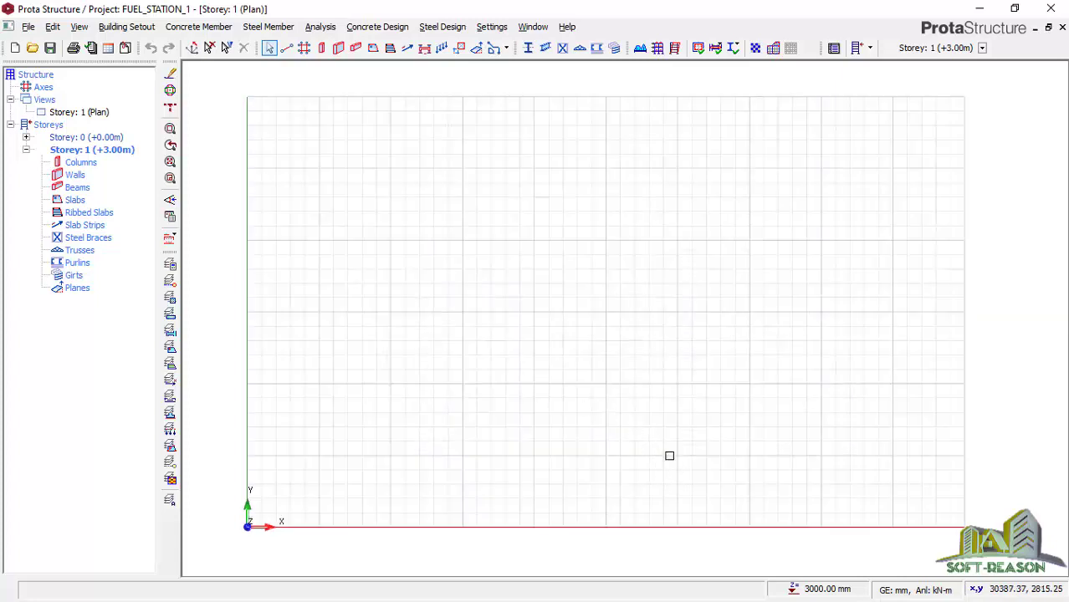
scroll(385, 318, "down", 2)
scroll(418, 336, "up", 2)
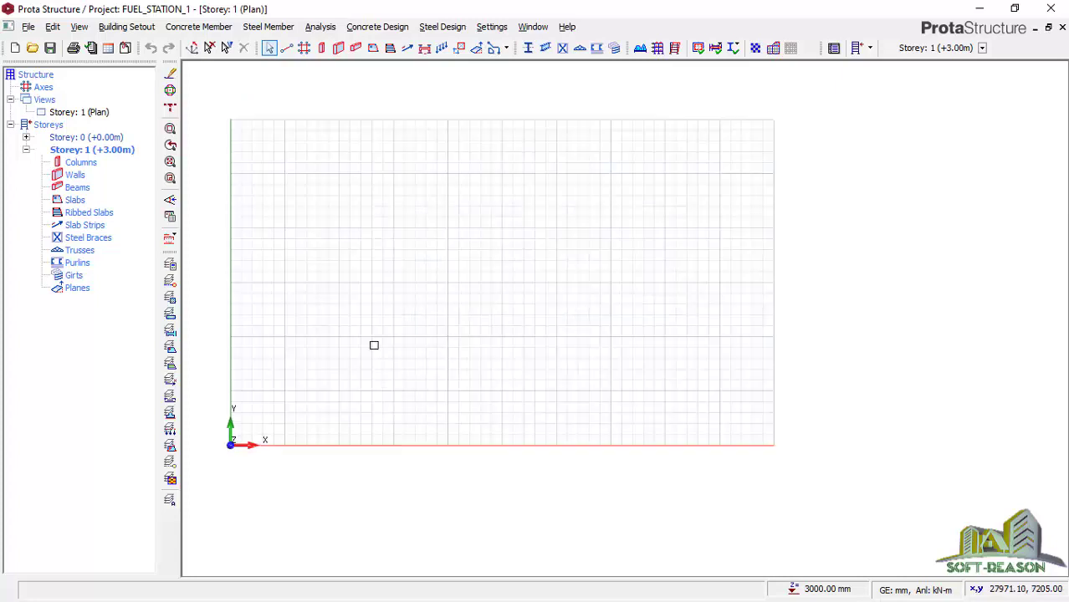
scroll(252, 251, "up", 1)
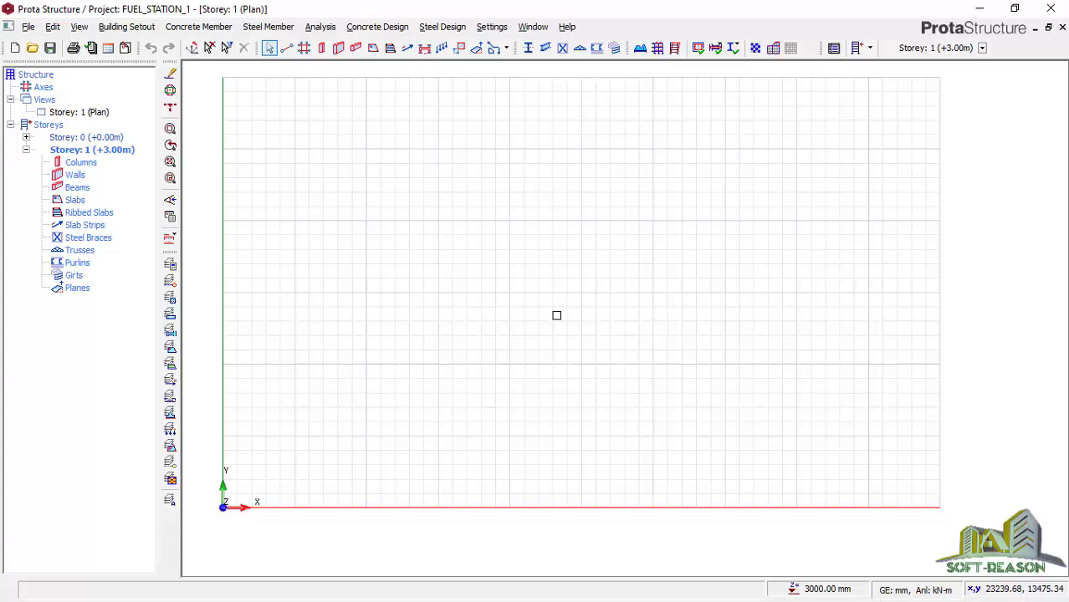
scroll(557, 315, "down", 1)
scroll(538, 254, "up", 1)
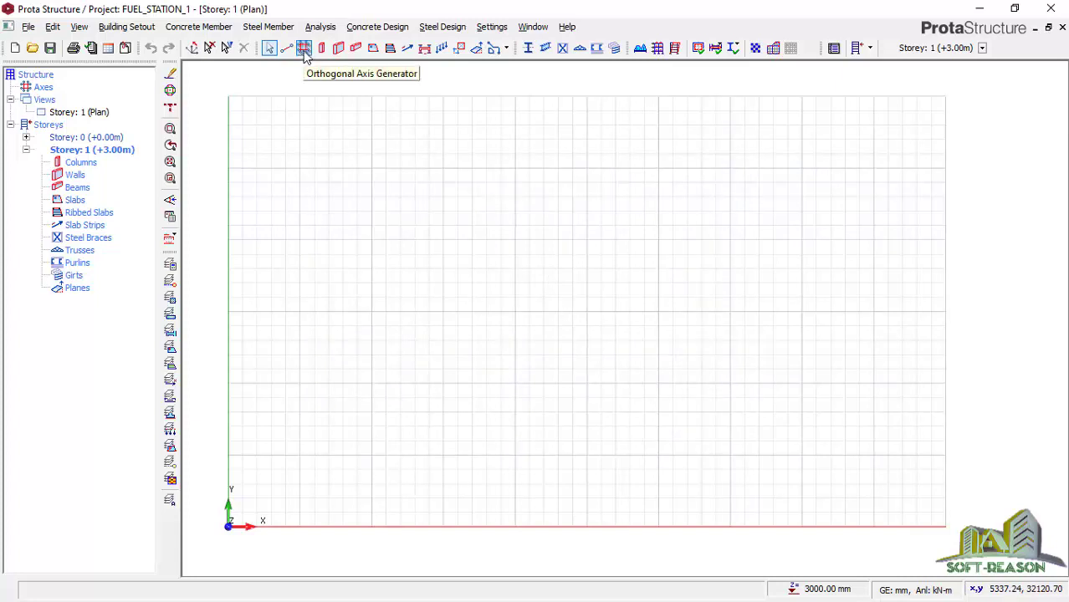
Generate an orthogonal axis grid at reference point 20000, 19000 with Dir-1 spacings 6000*3 and Dir-2 spacings 5000*2.
left_click(303, 48)
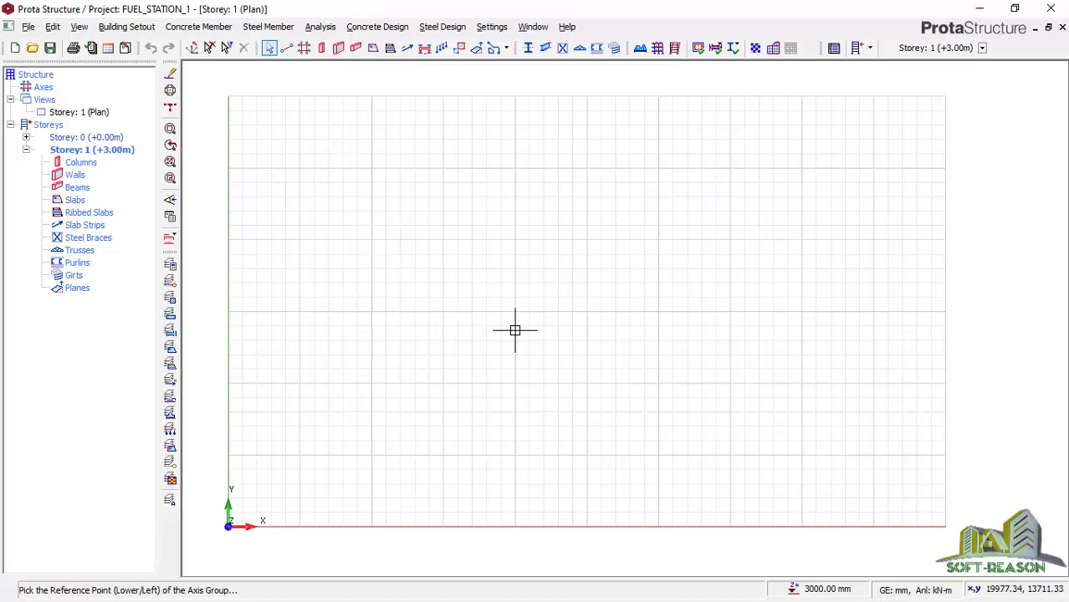
left_click(516, 252)
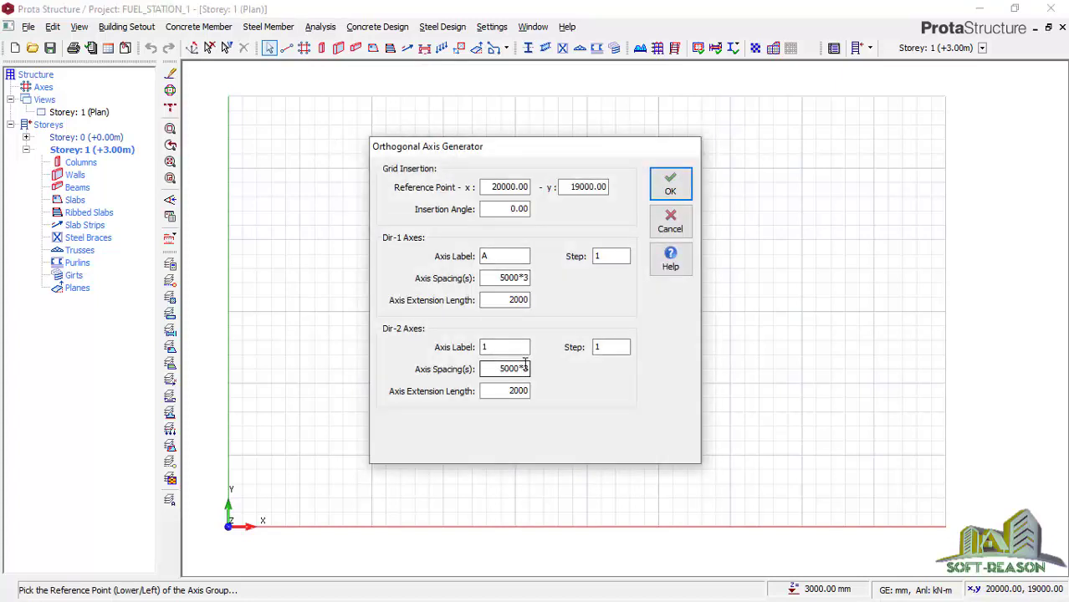
left_click(516, 283)
left_click_drag(501, 278, 506, 277)
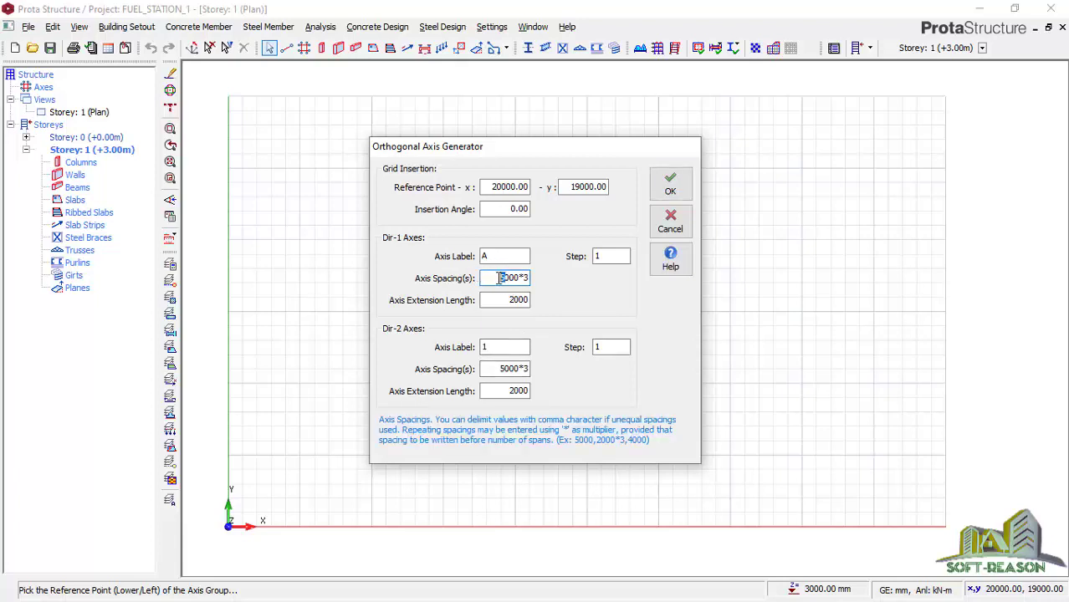
type("6")
double_click(509, 368)
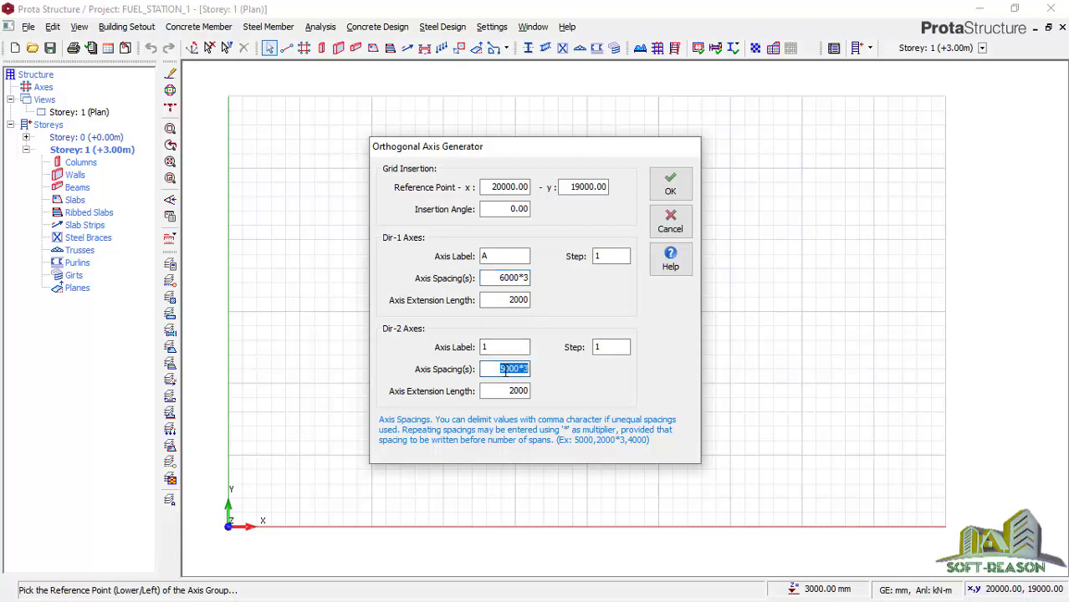
left_click(505, 371)
left_click(672, 183)
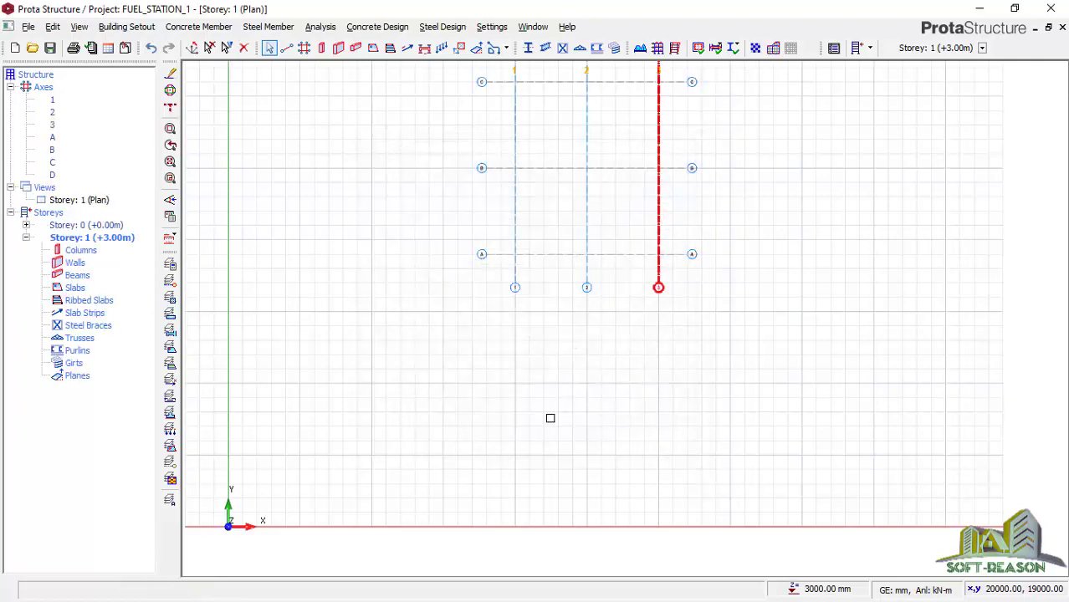
Start a concrete column with section sizes b1 and b2 both set to 400 mm.
scroll(560, 234, "down", 2)
scroll(566, 198, "up", 2)
scroll(578, 187, "up", 1)
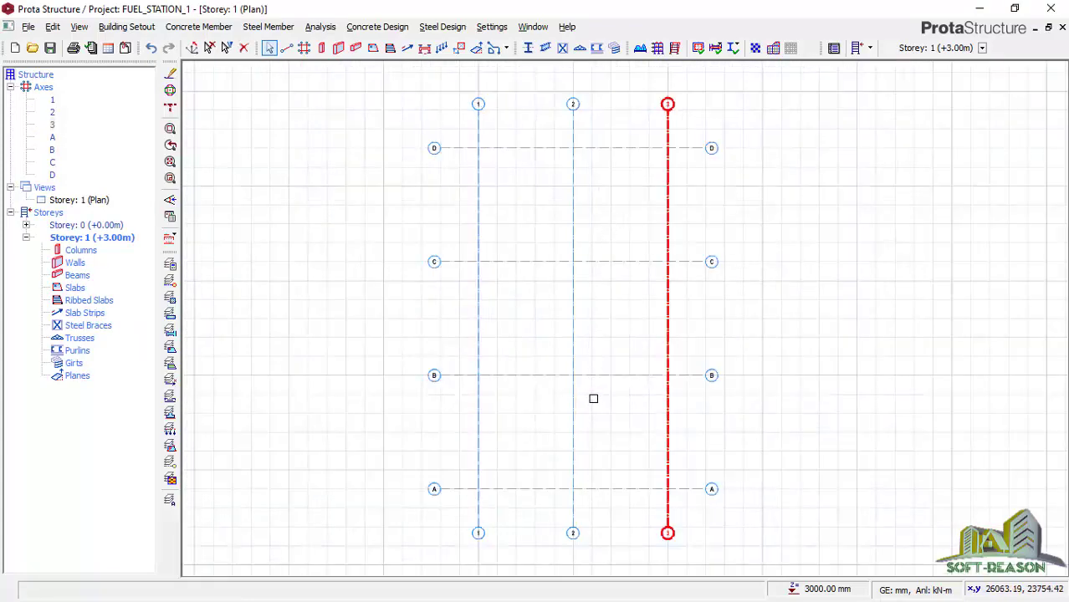
scroll(528, 367, "down", 1)
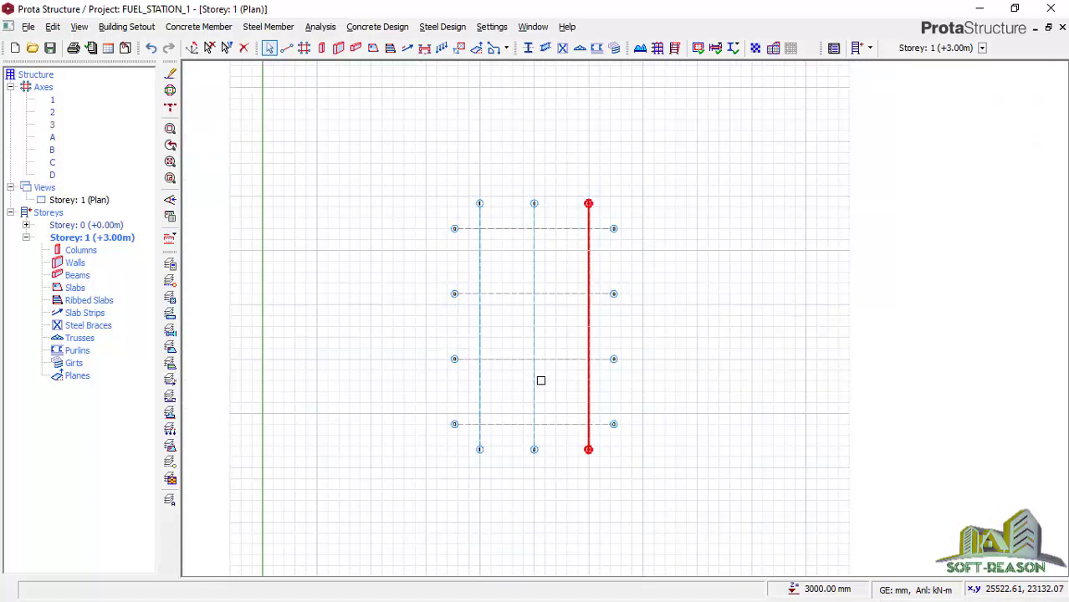
scroll(540, 381, "up", 1)
left_click(321, 48)
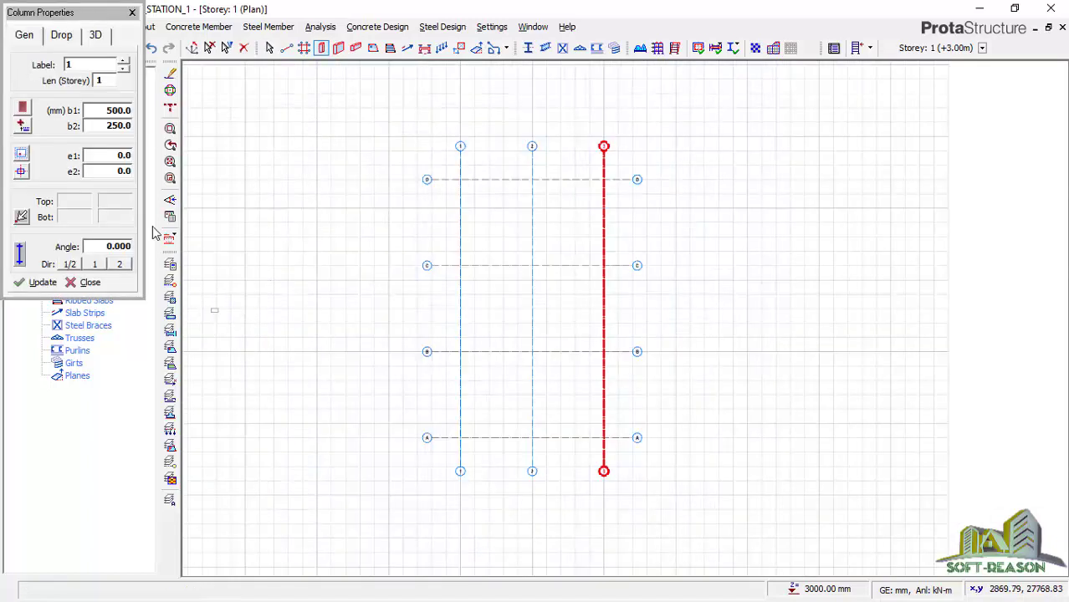
double_click(114, 109)
type("400")
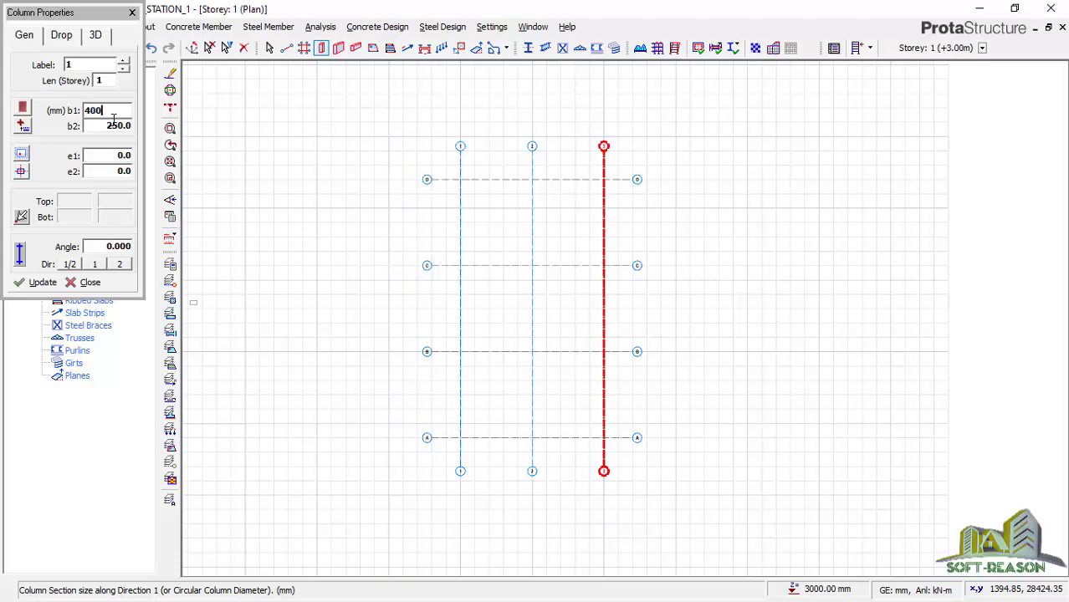
double_click(114, 127)
type("5")
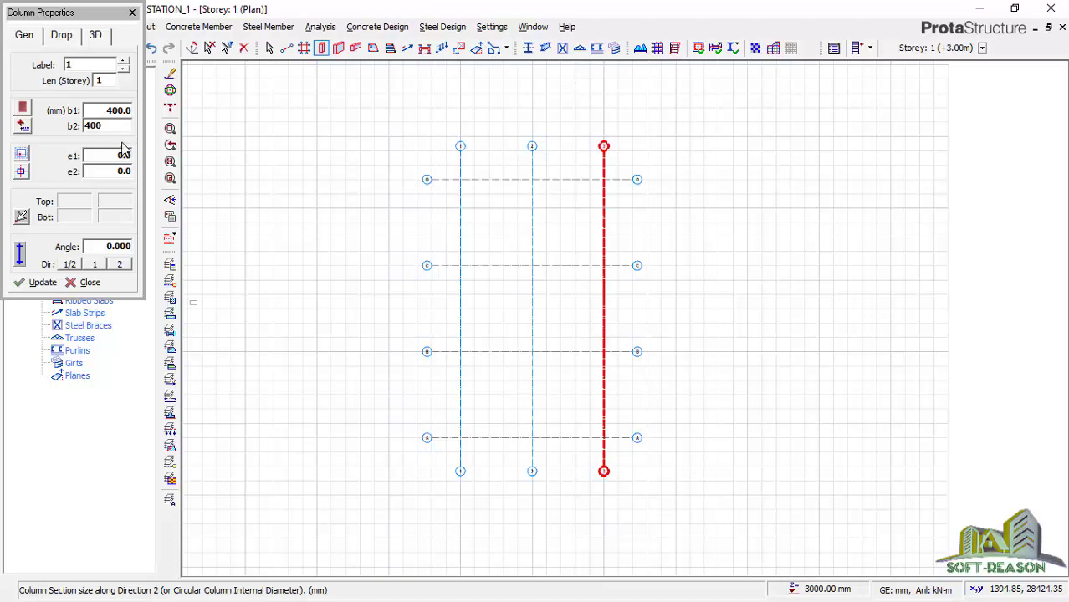
Place columns along axis 2 at its intersections with axes A, B, C and D, and save the project.
left_click(524, 195)
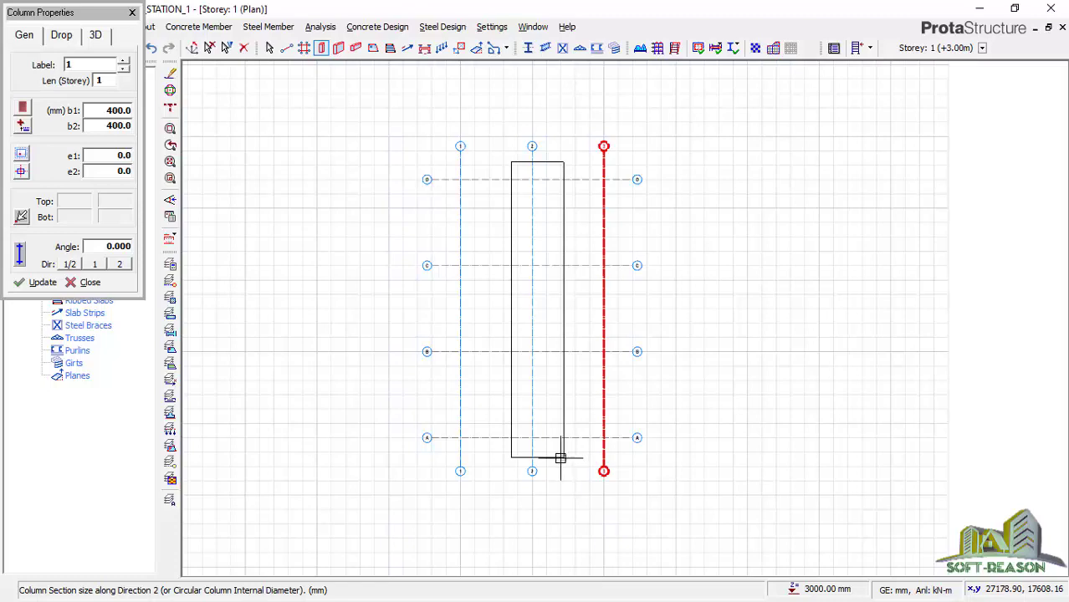
left_click(563, 459)
scroll(561, 113, "up", 3)
scroll(557, 146, "down", 1)
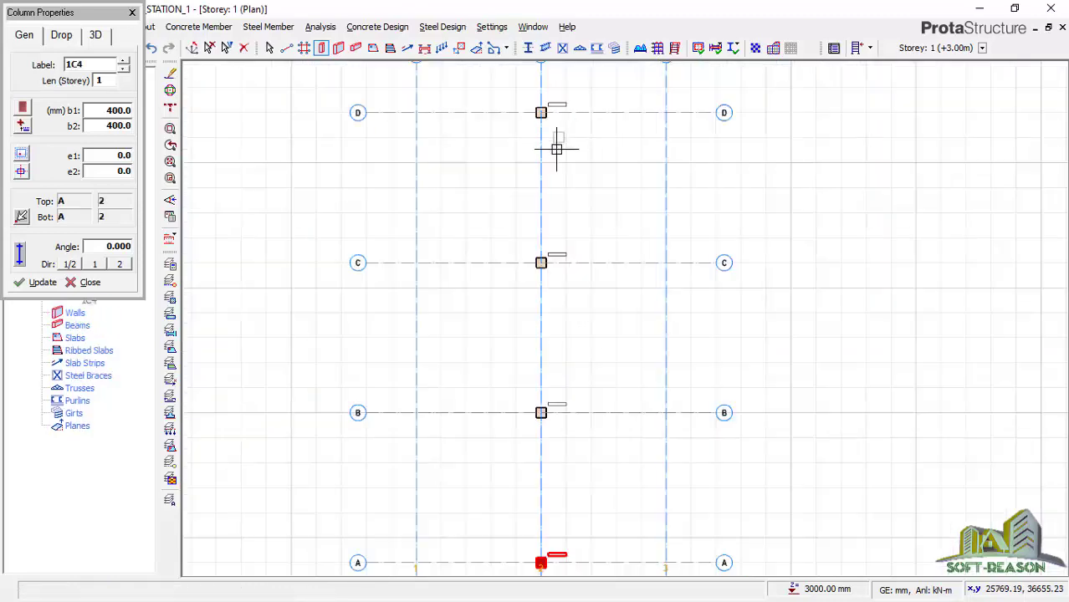
scroll(557, 147, "down", 2)
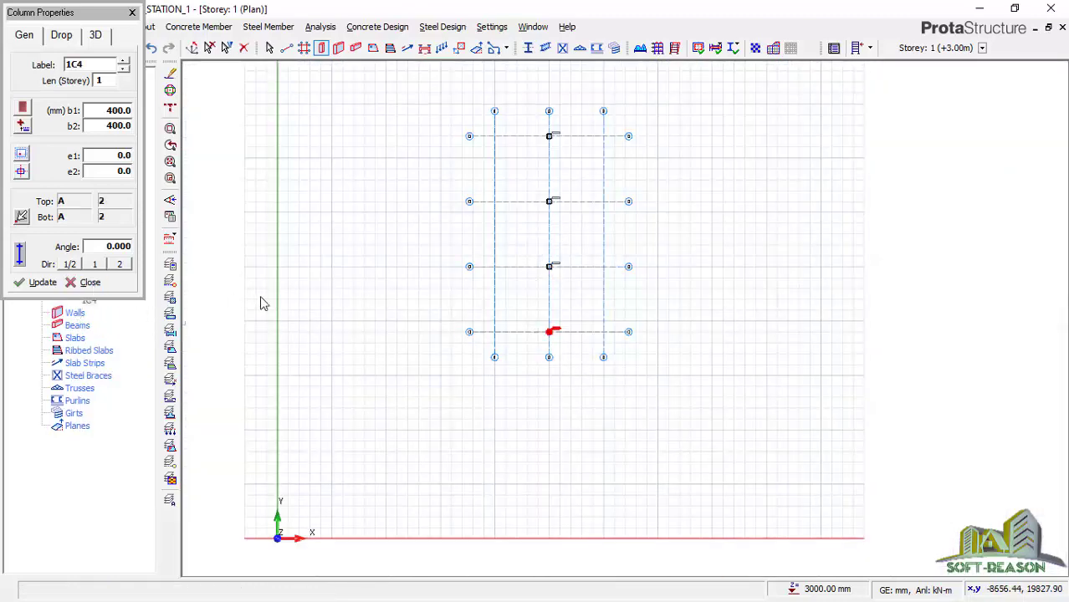
key("Escape")
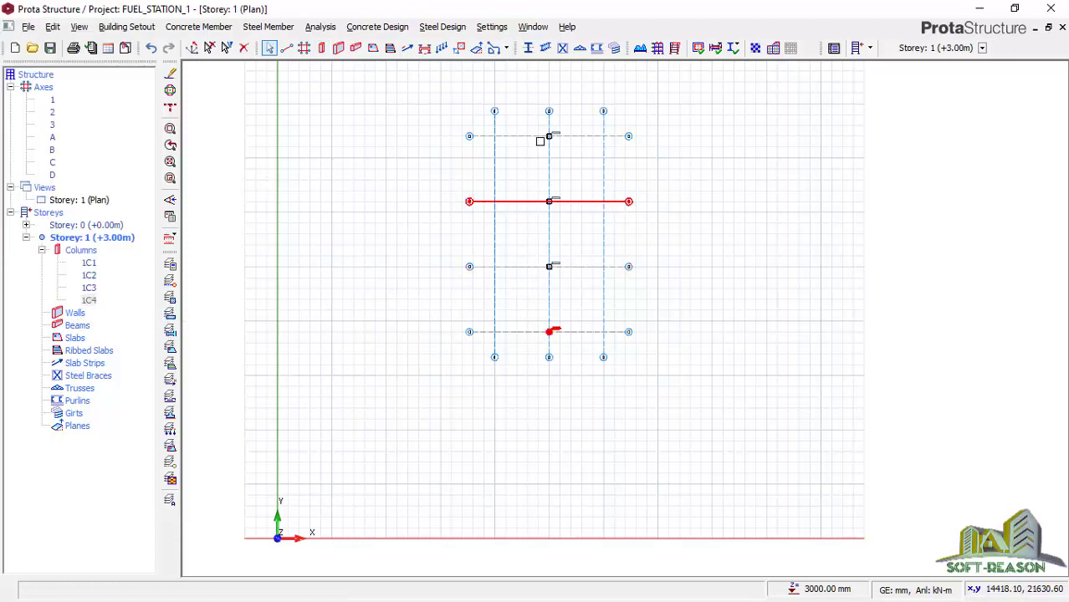
scroll(540, 145, "up", 1)
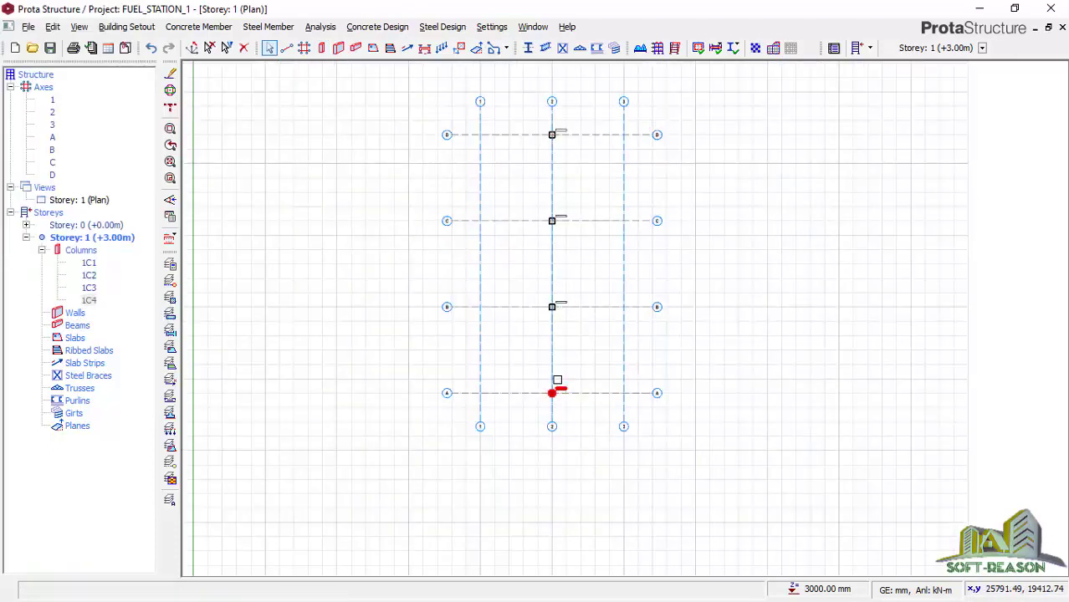
left_click(49, 48)
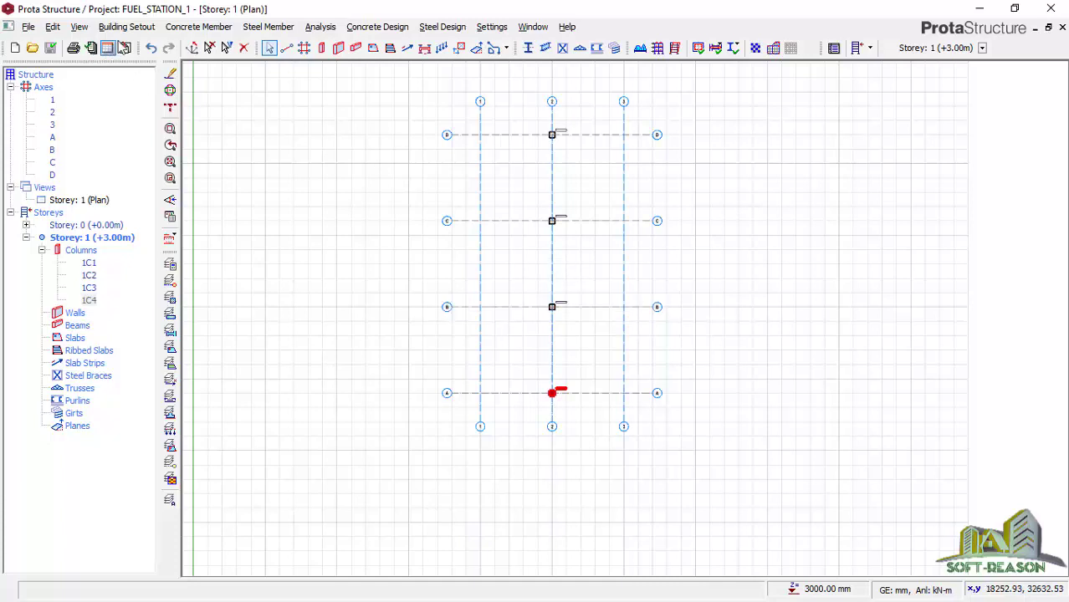
Insert storeys on top of the building for a total of 3 storeys.
left_click(127, 27)
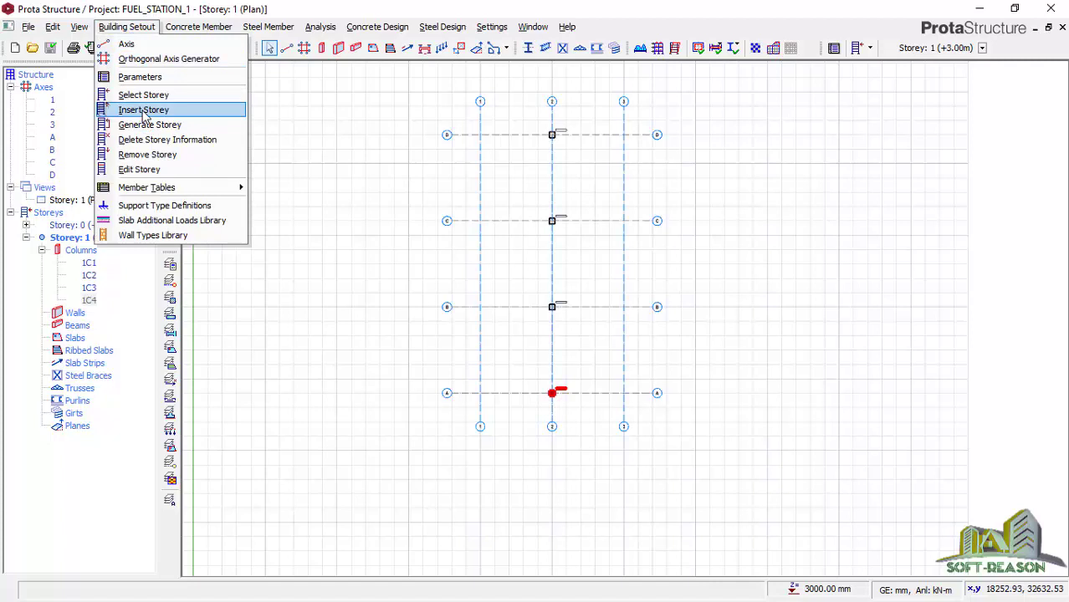
left_click(144, 111)
left_click(437, 322)
type("3")
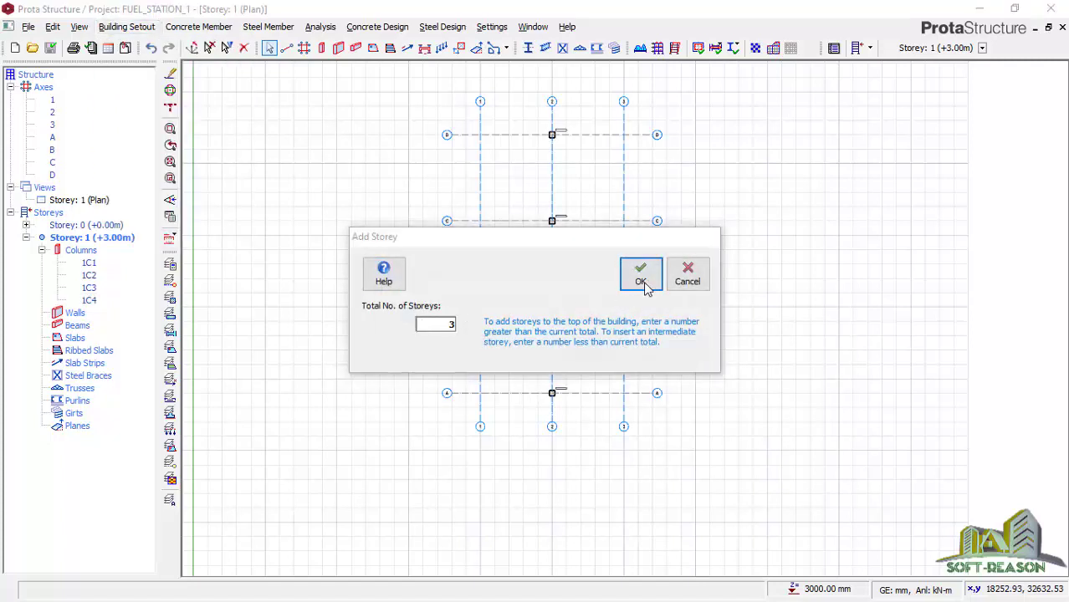
left_click(641, 276)
left_click(594, 362)
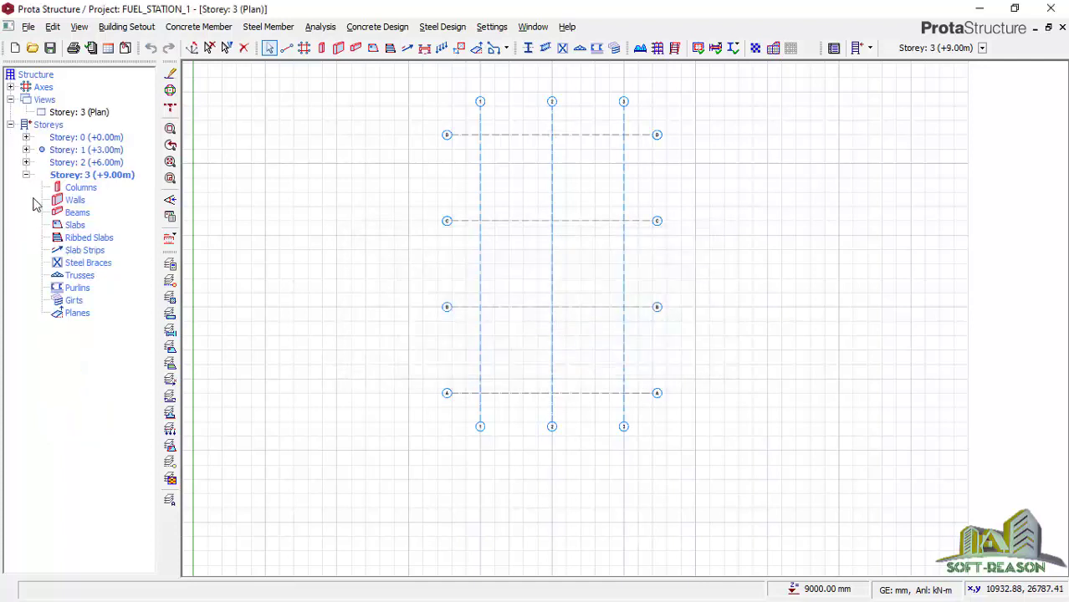
Edit the storey heights to 1000 mm for storey 1, 6500 mm for storey 2 and 1500 mm for storey 3.
double_click(72, 151)
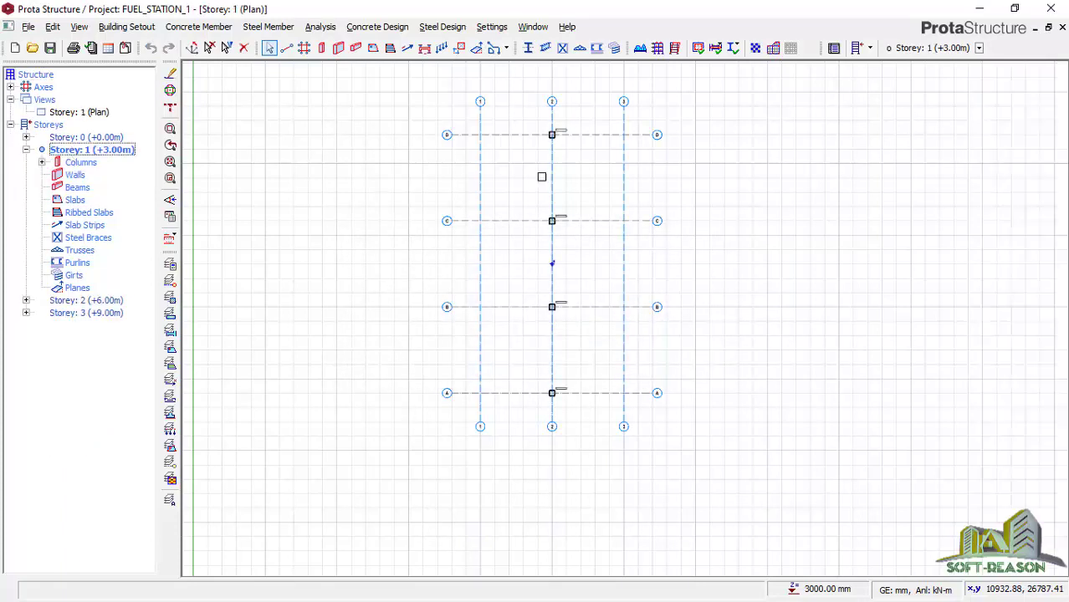
left_click(125, 28)
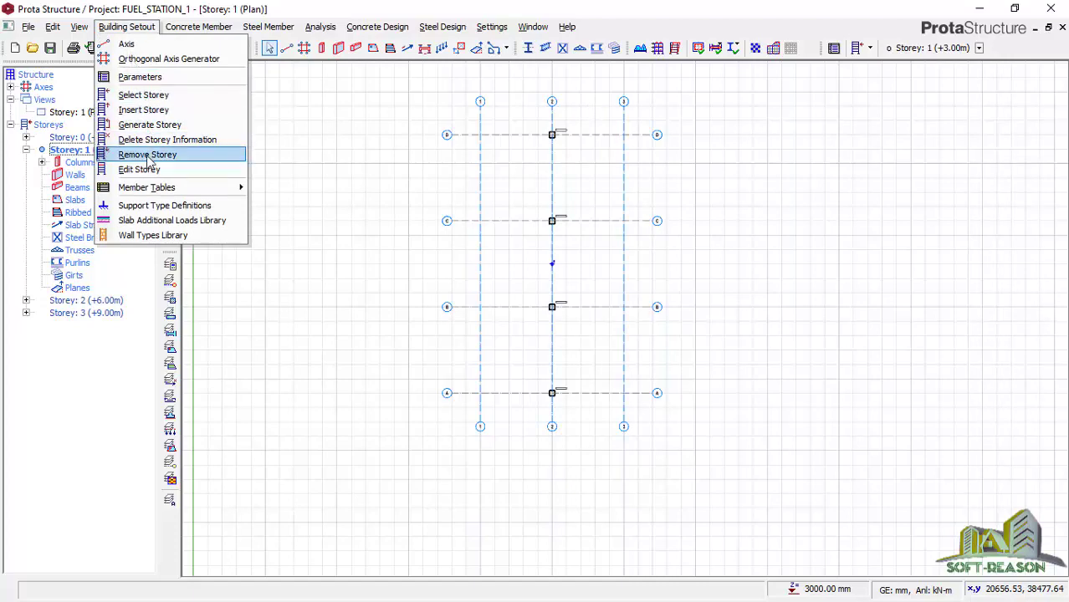
left_click(139, 170)
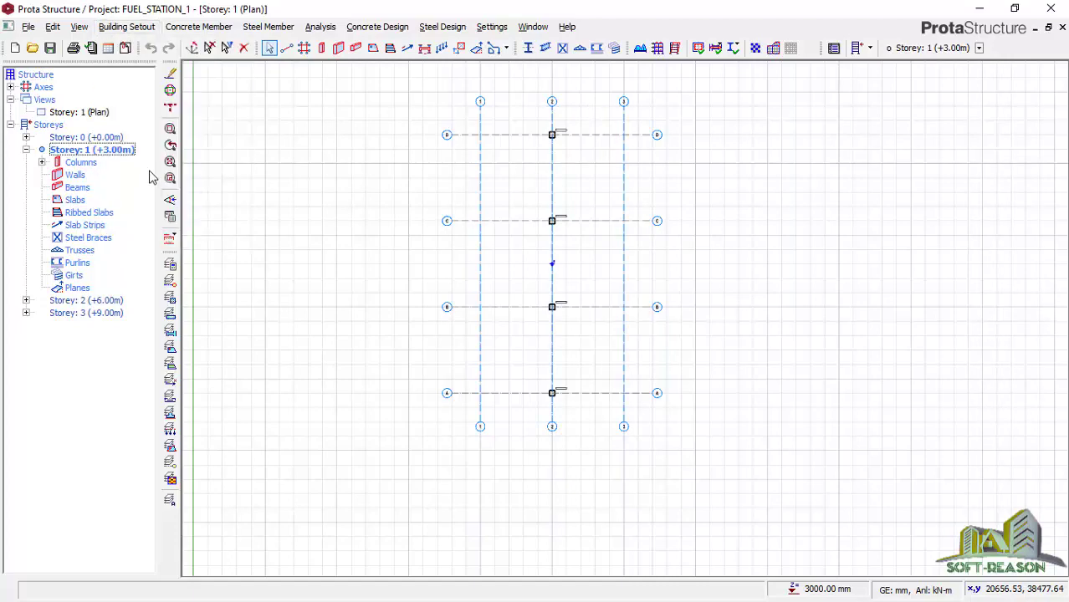
left_click(273, 206)
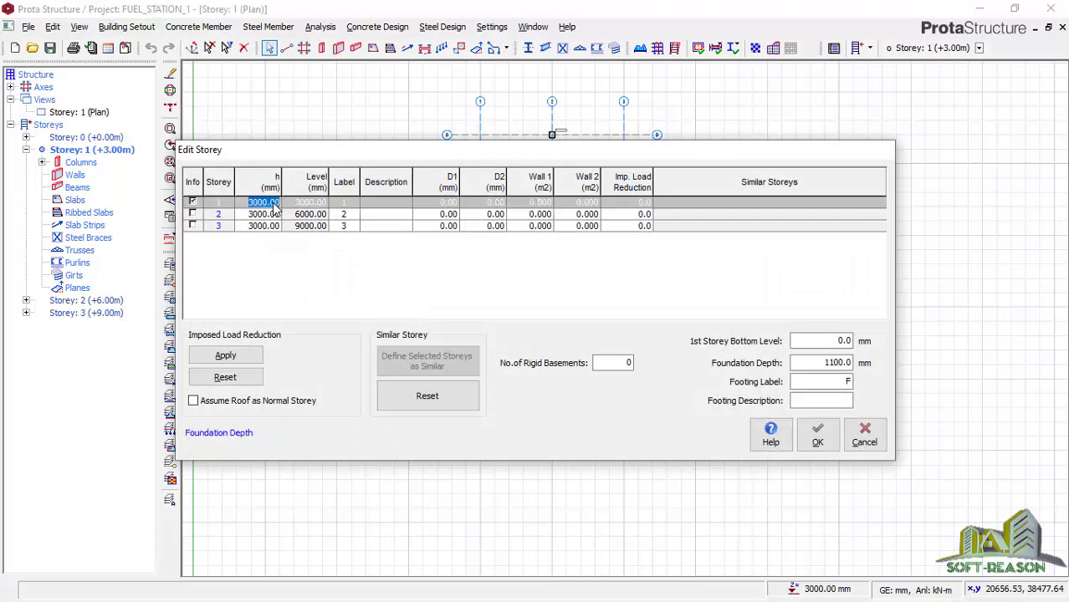
key("BackSpace")
type("1000")
left_click(274, 215)
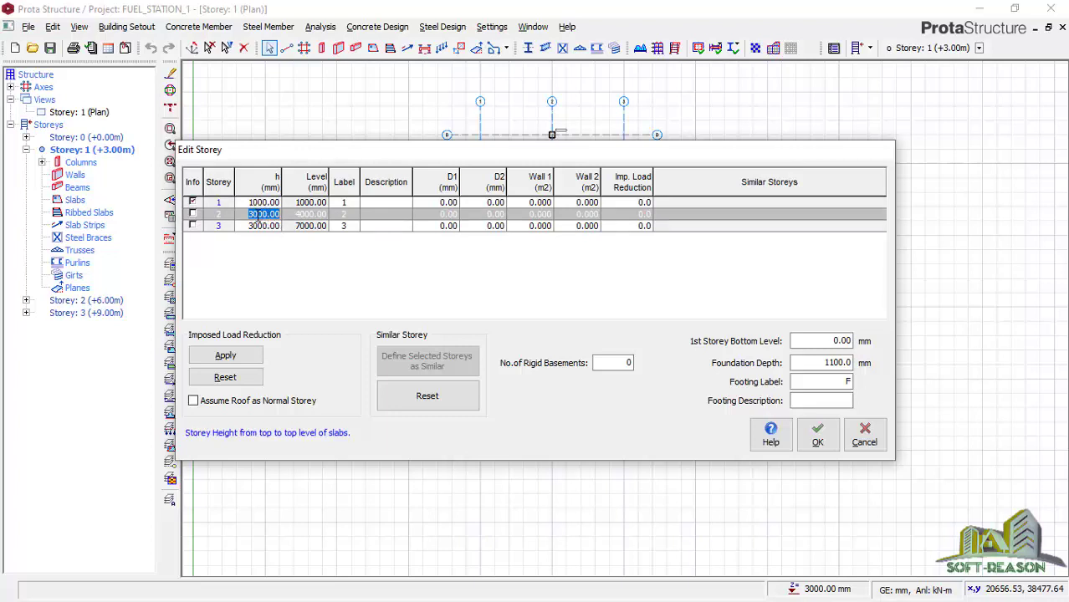
type("35")
type("00")
left_click(270, 227)
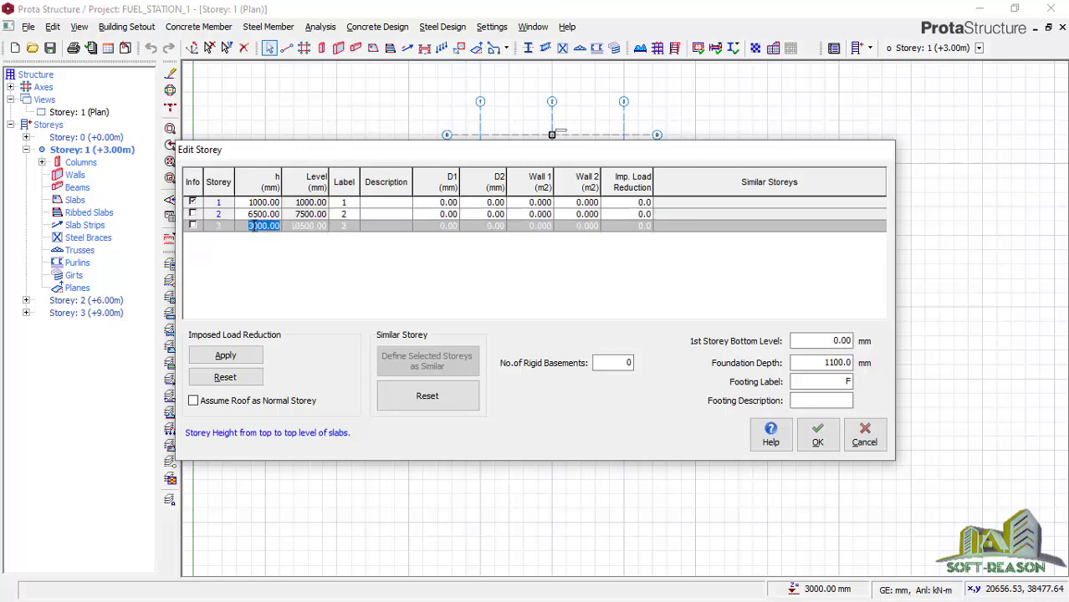
type("1500")
left_click(819, 435)
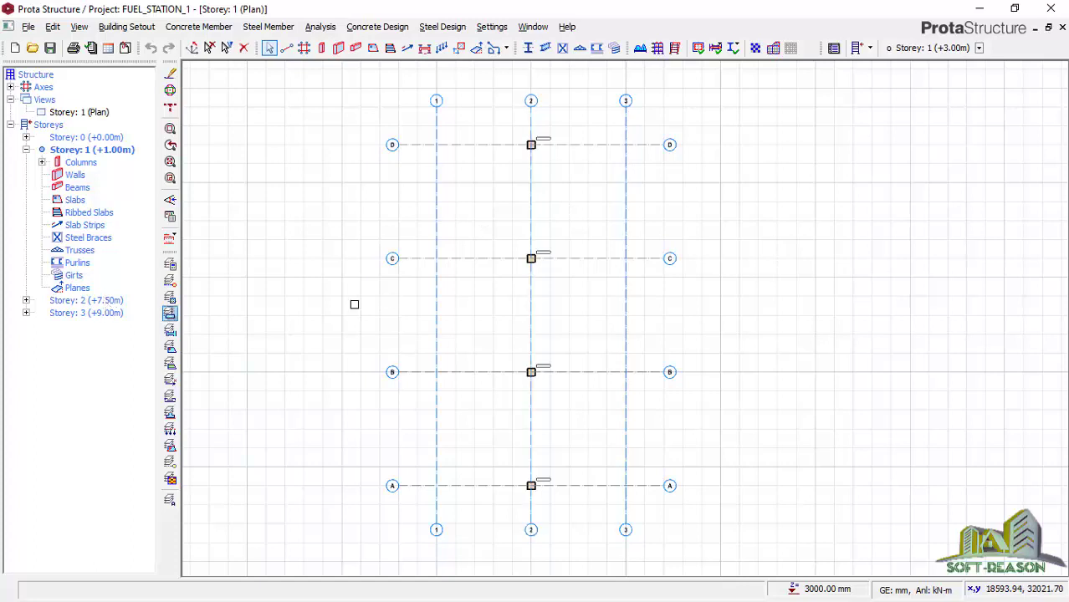
Start a steel column on storey 2 with the UK section UKC254X254X73.
double_click(75, 300)
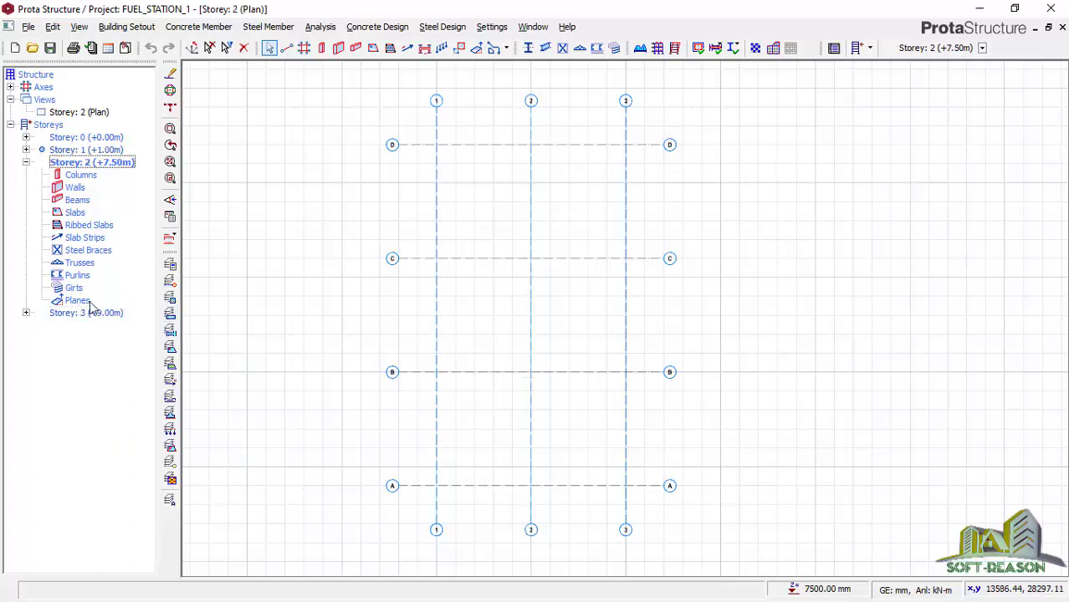
left_click(528, 49)
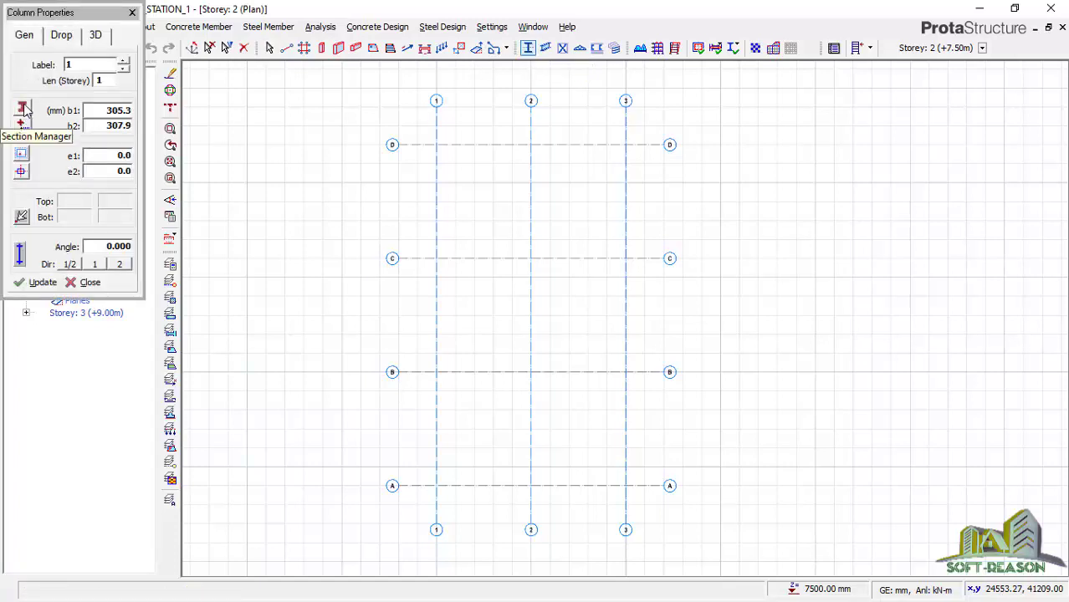
left_click(24, 109)
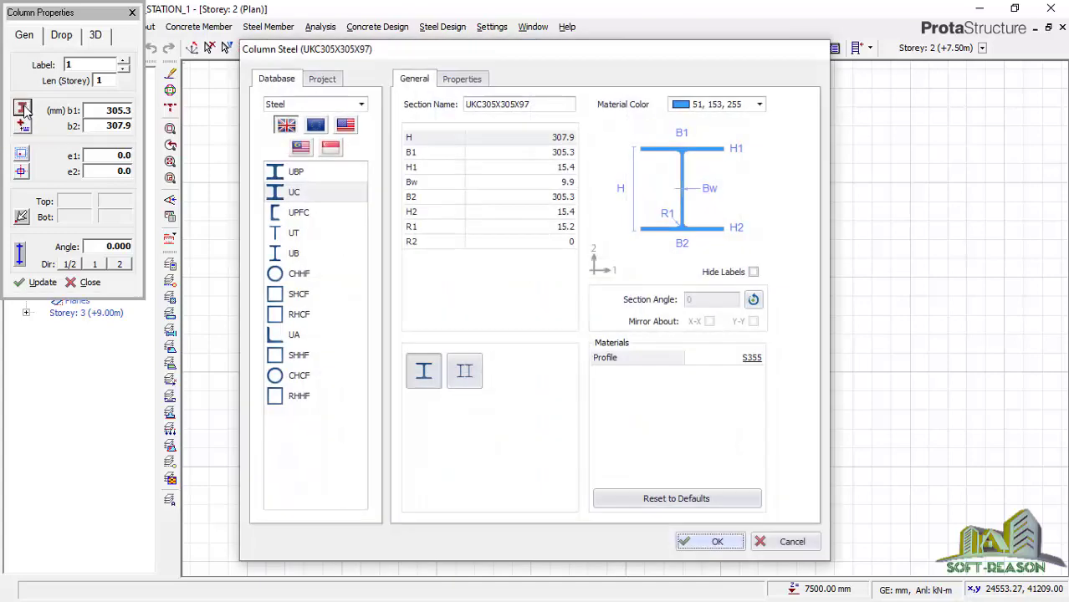
left_click(299, 194)
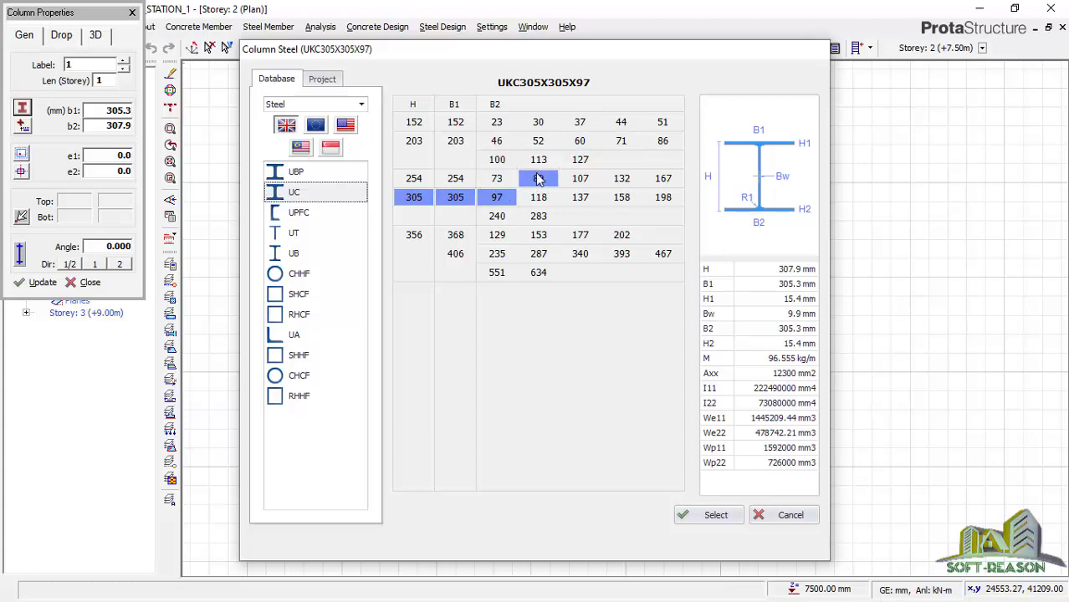
left_click(413, 184)
left_click(701, 516)
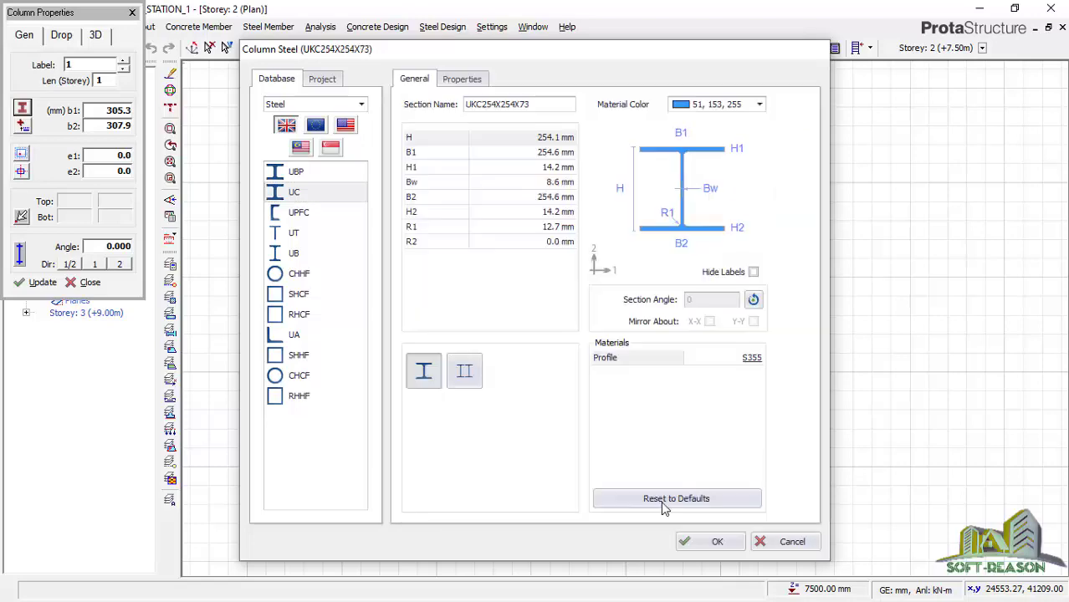
left_click(693, 545)
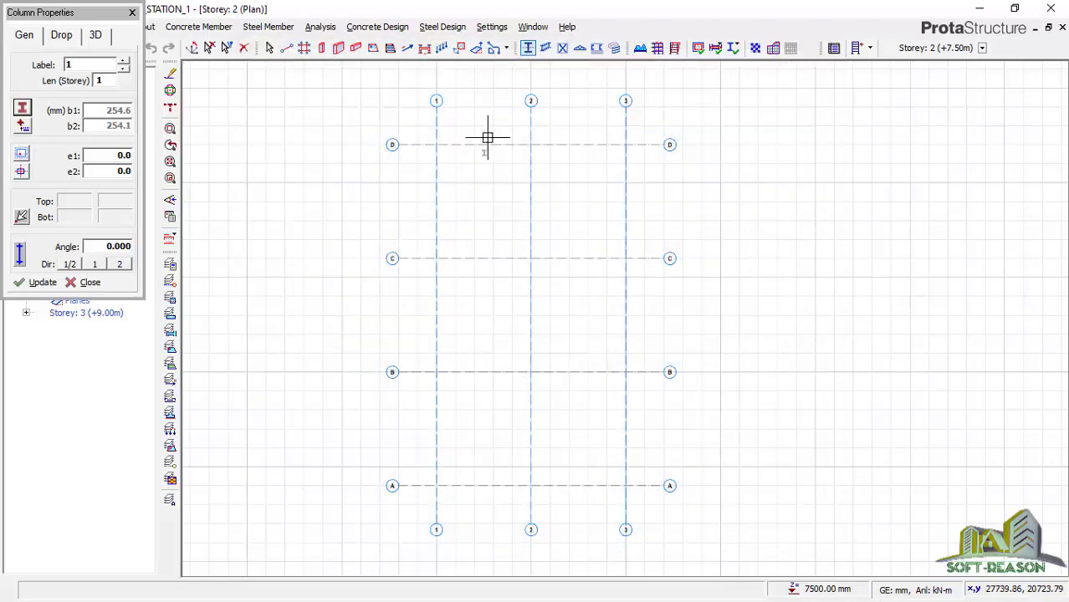
Place the steel columns along axis 2 at its intersections with axes A, B, C and D, and end the column command.
left_click_drag(541, 211, 576, 499)
scroll(535, 179, "up", 4)
scroll(554, 194, "down", 3)
left_click(89, 282)
scroll(540, 205, "down", 4)
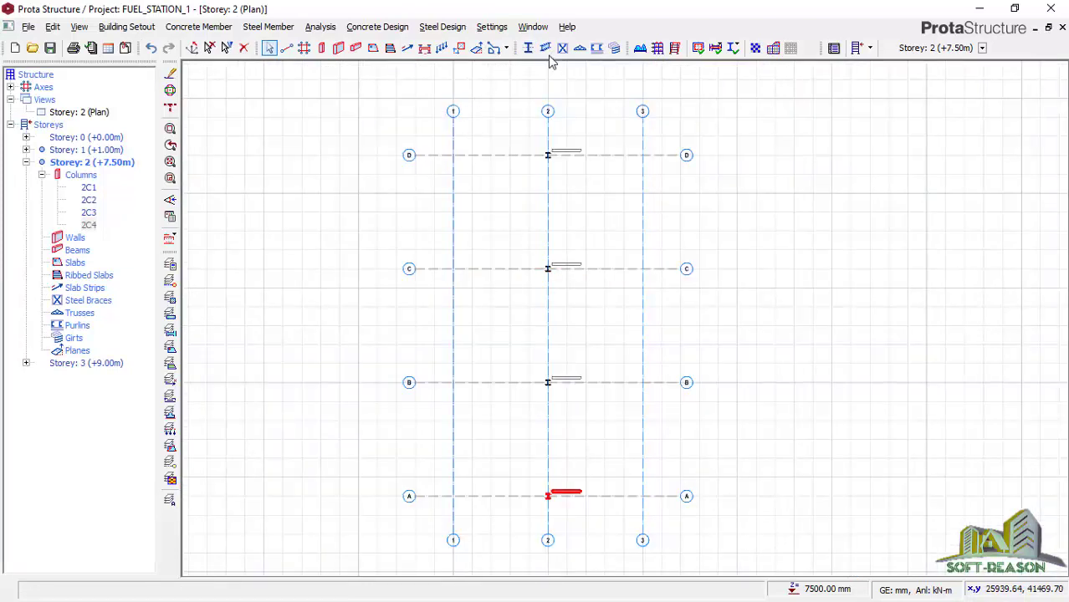
Start a steel beam on storey 2 with the UBP section UKBP203X203X45.
left_click(166, 201)
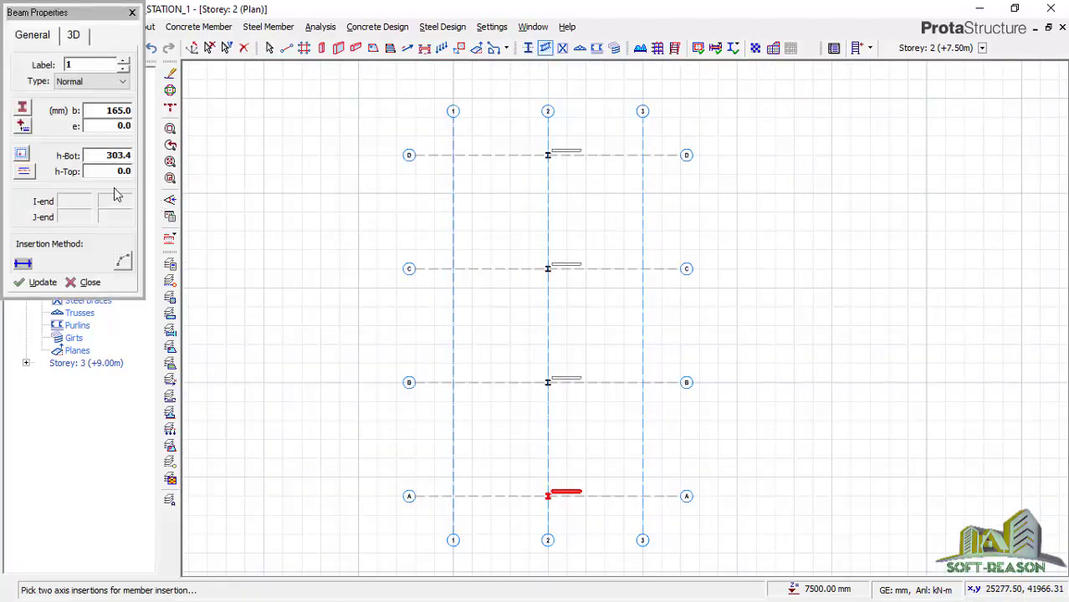
left_click(24, 110)
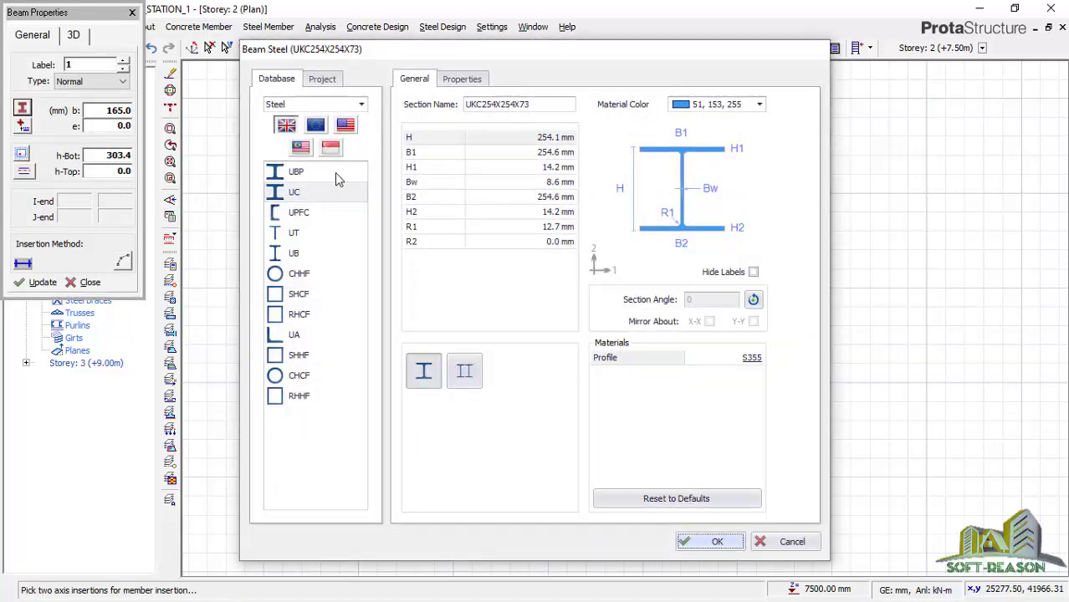
left_click(301, 172)
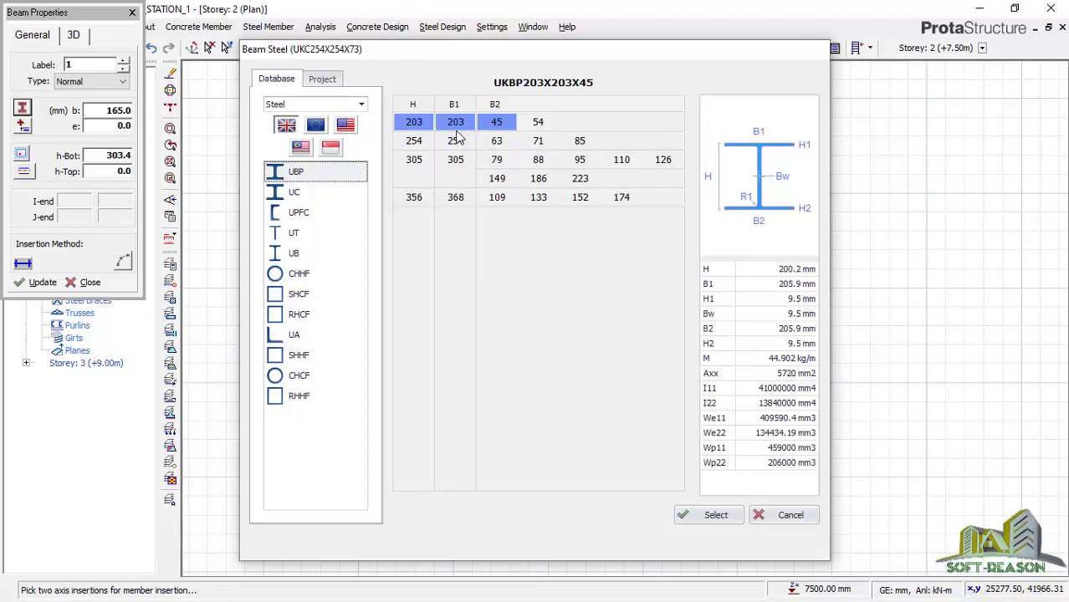
left_click(734, 517)
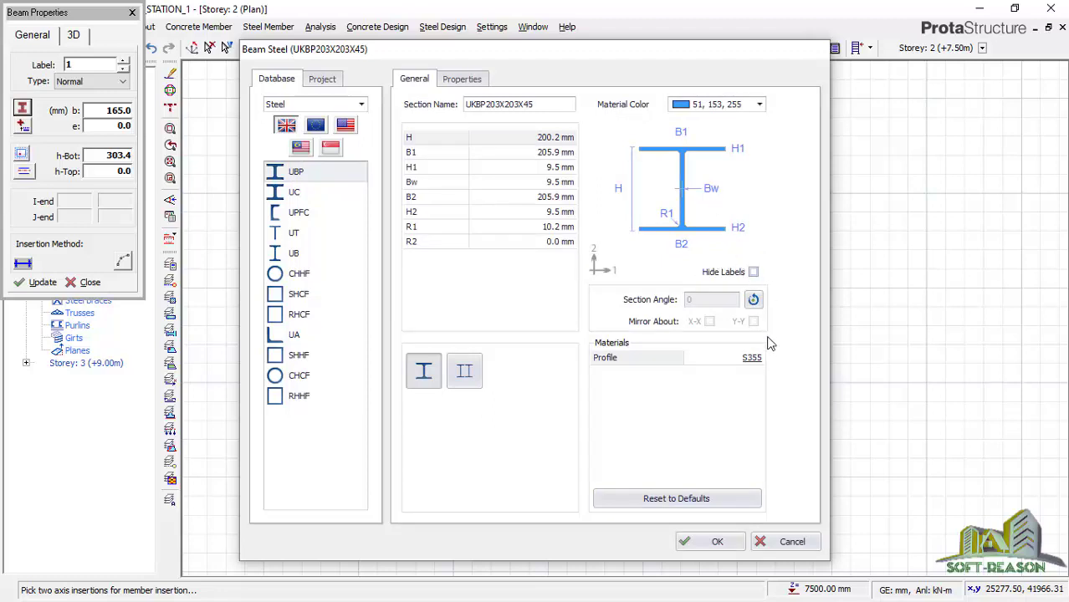
left_click(700, 543)
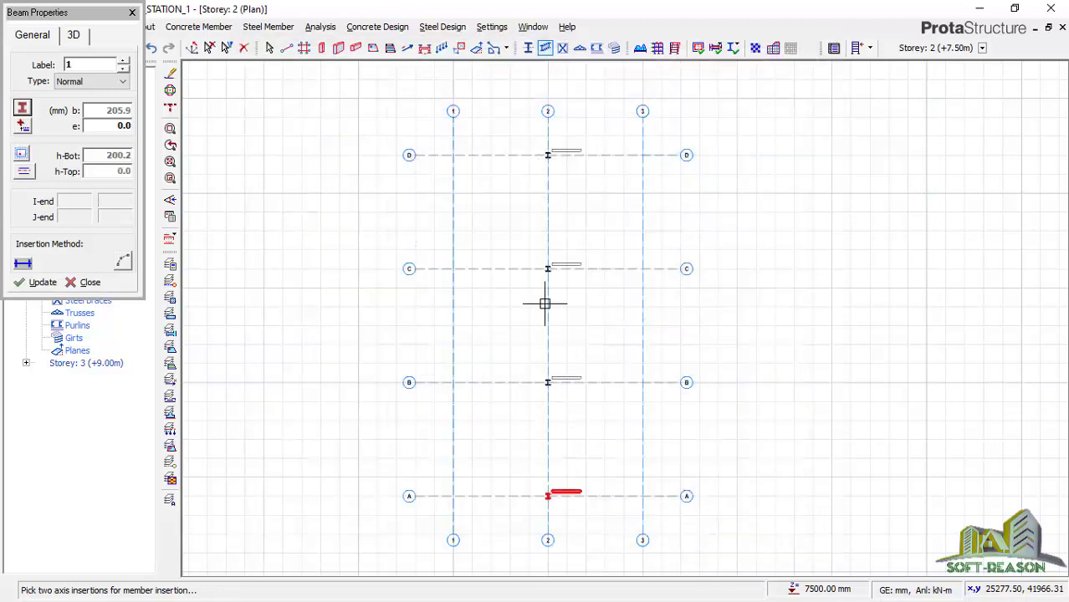
Insert the steel beams between the columns along axis 2 from axis D to axis A, and end the beam command.
left_click_drag(521, 138, 602, 529)
scroll(544, 167, "up", 5)
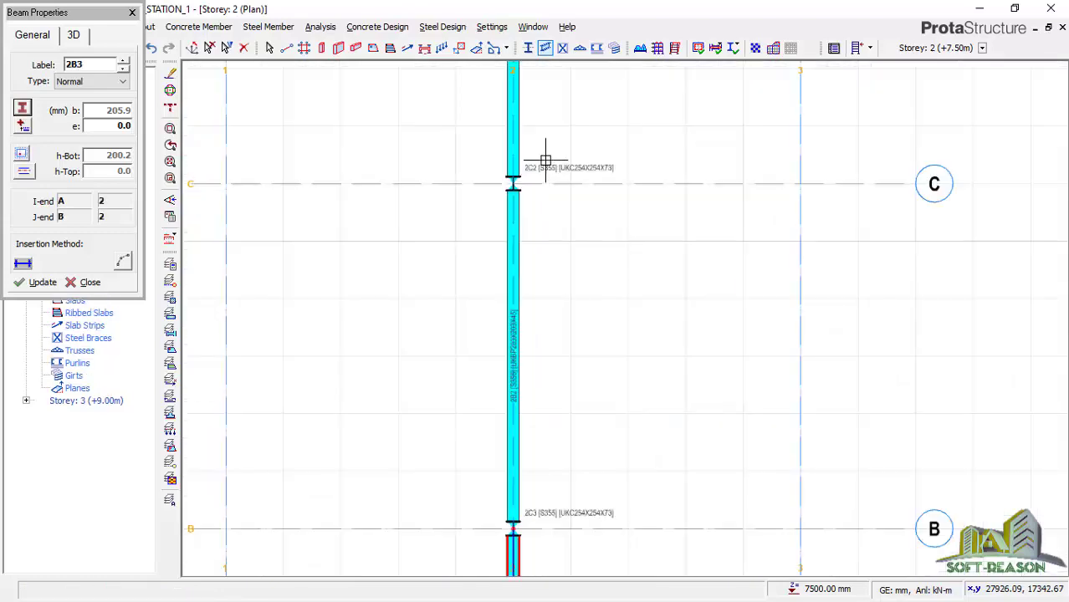
scroll(555, 195, "down", 5)
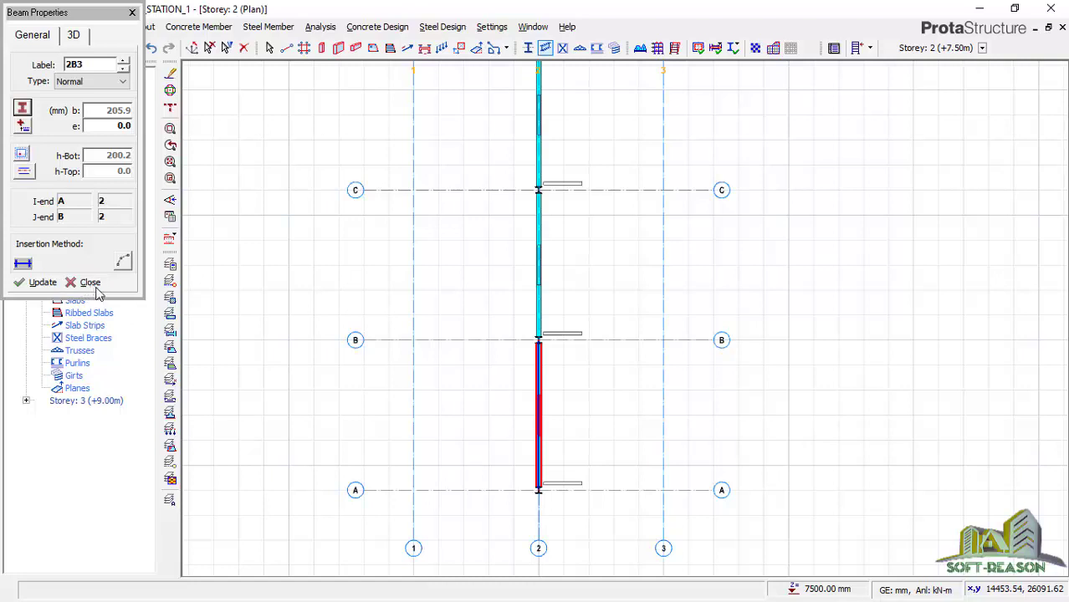
left_click(90, 282)
Switch the storey 2 plan to a 3D view, inspect the frame from several sides and save the project.
left_click(90, 113)
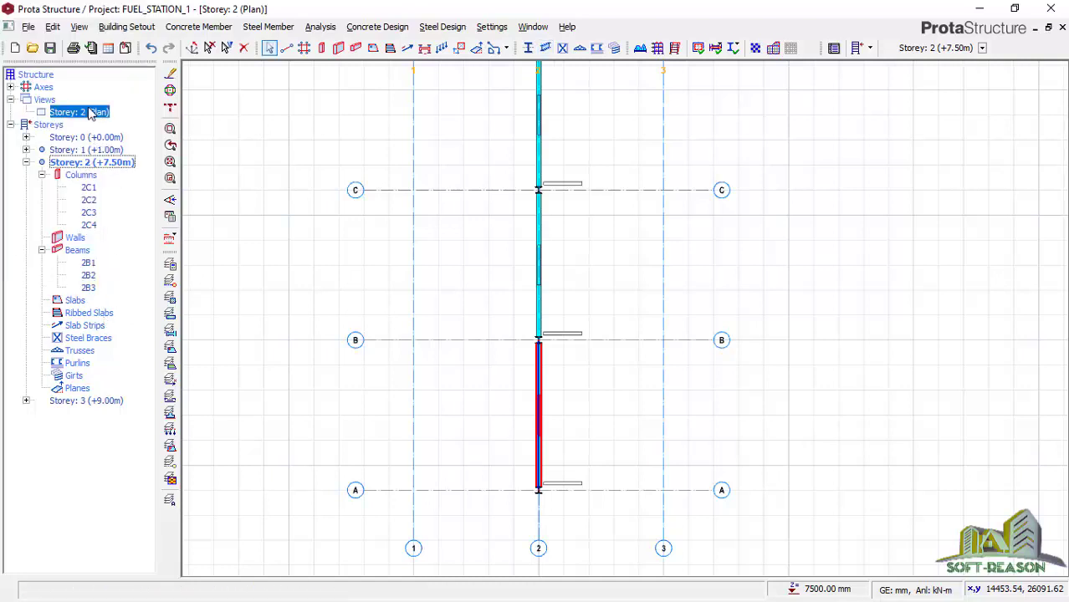
right_click(92, 116)
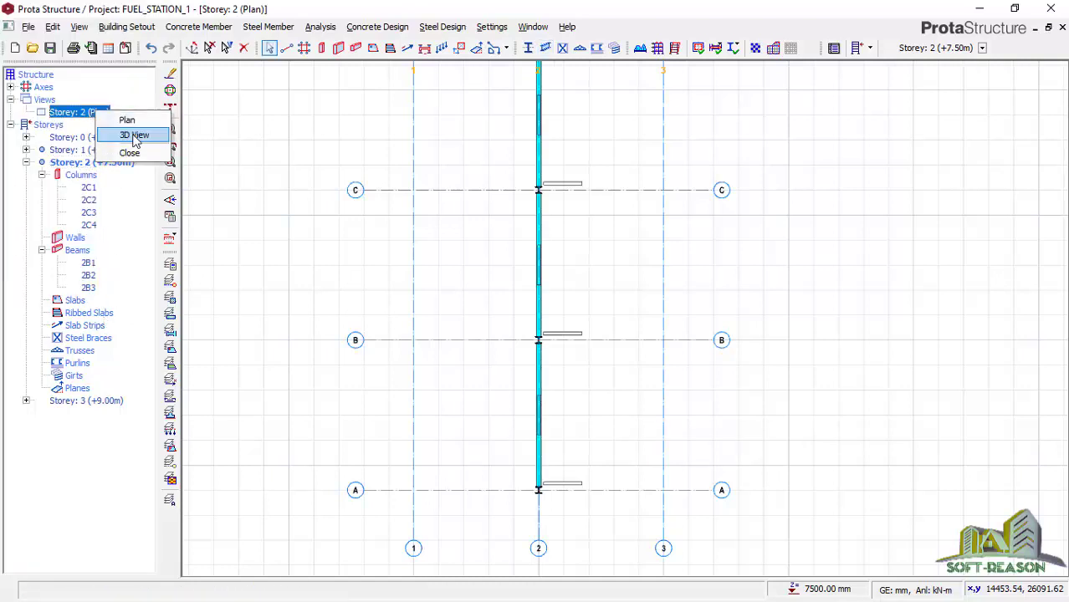
left_click(133, 137)
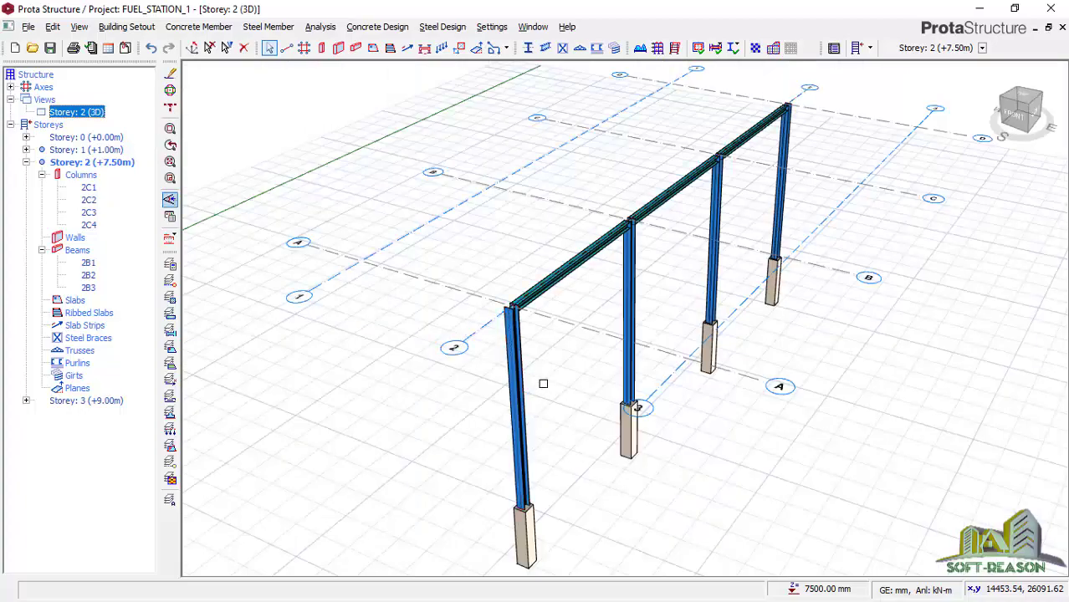
scroll(527, 317, "up", 3)
middle_click_drag(527, 317, 458, 342)
scroll(469, 345, "down", 2)
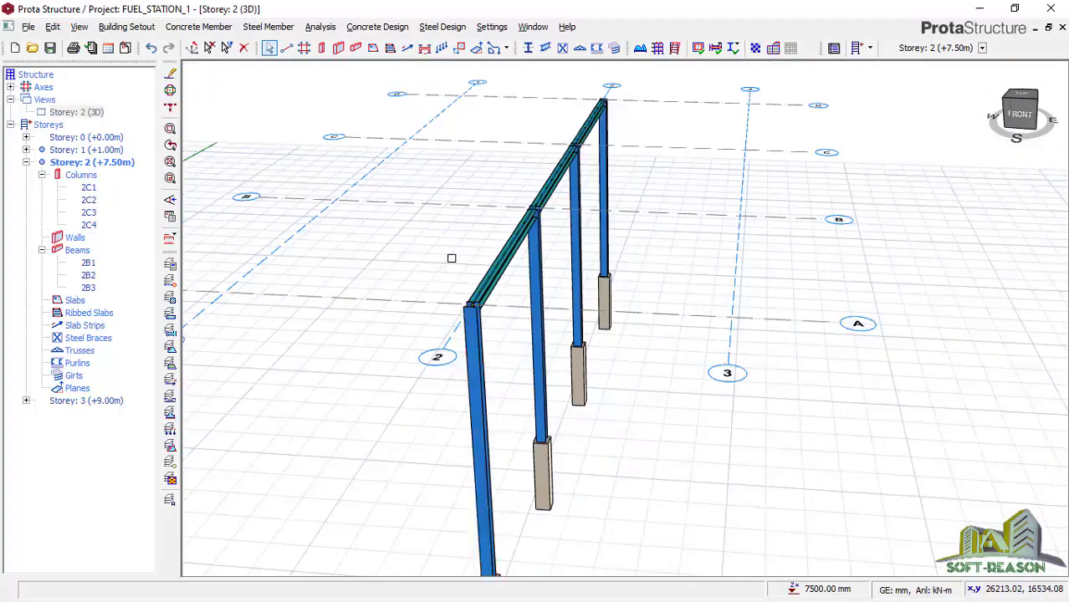
scroll(448, 259, "down", 2)
middle_click_drag(513, 293, 528, 403)
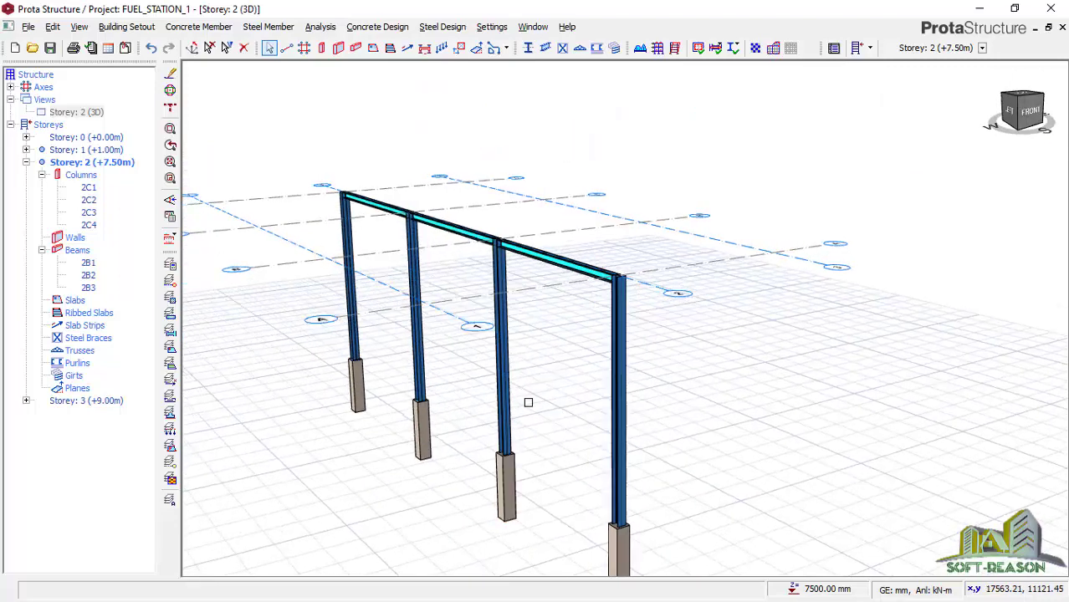
left_click(50, 52)
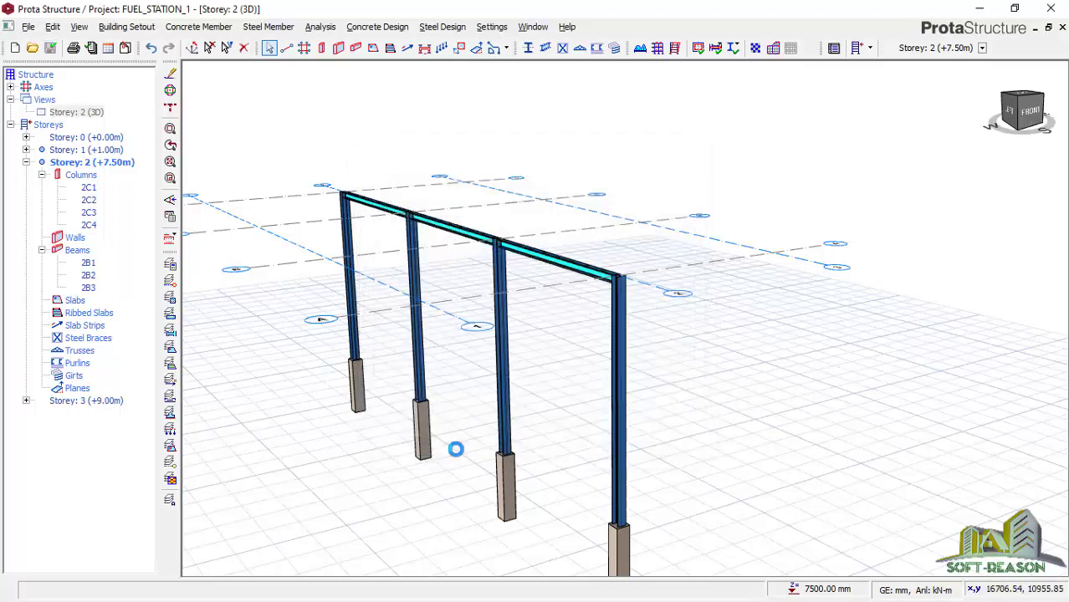
On storey 3, insert a sloping UKBP203X203X45 beam from the top of the steel column at A/2 up to intersection A/3.
left_click(76, 402)
middle_click_drag(779, 363, 703, 364)
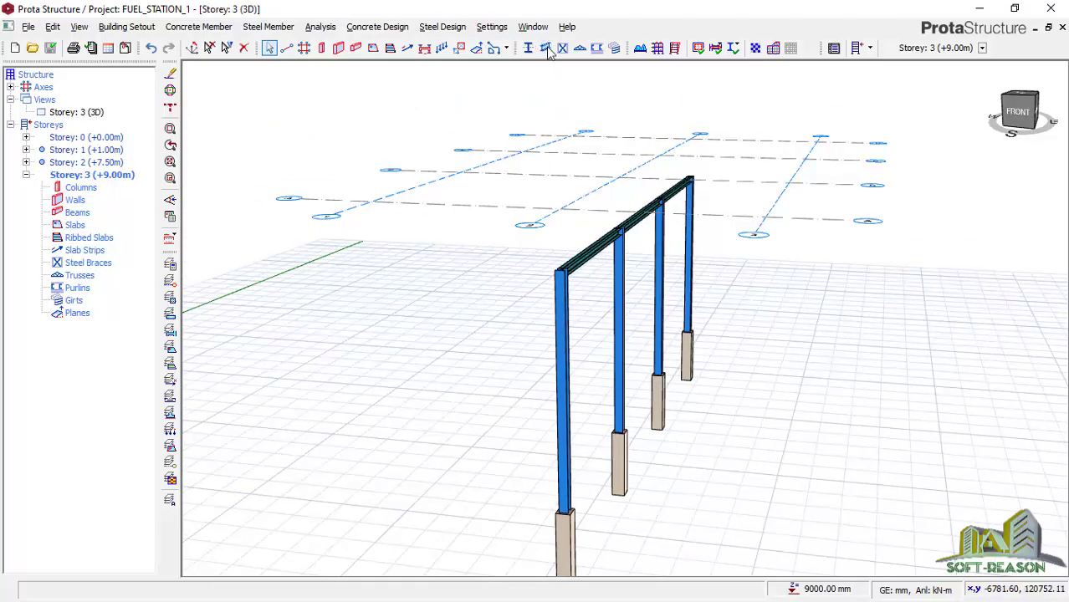
left_click(545, 48)
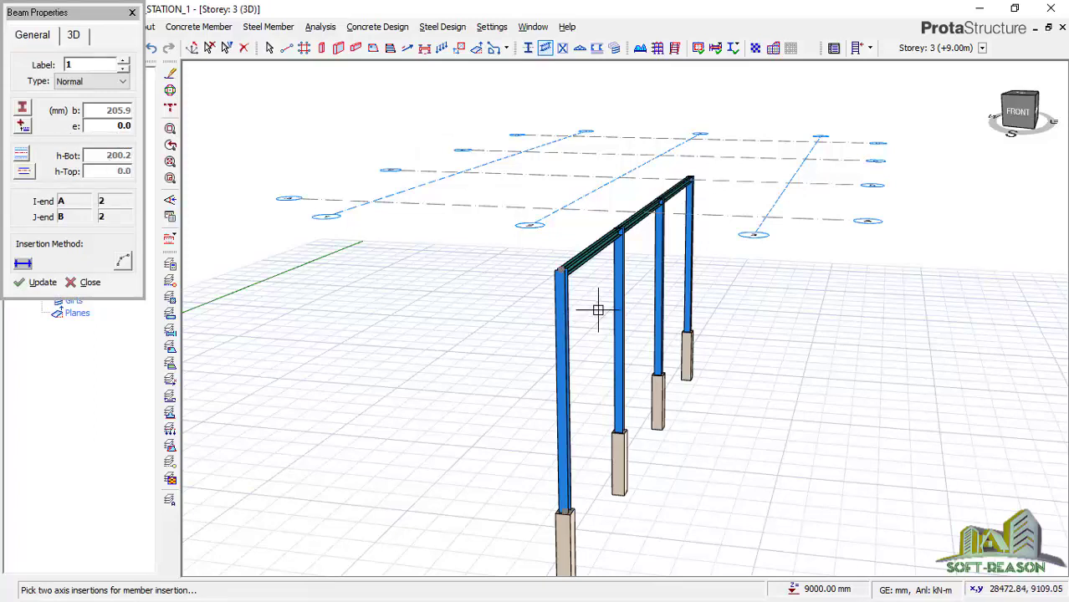
left_click(586, 286)
left_click(764, 220)
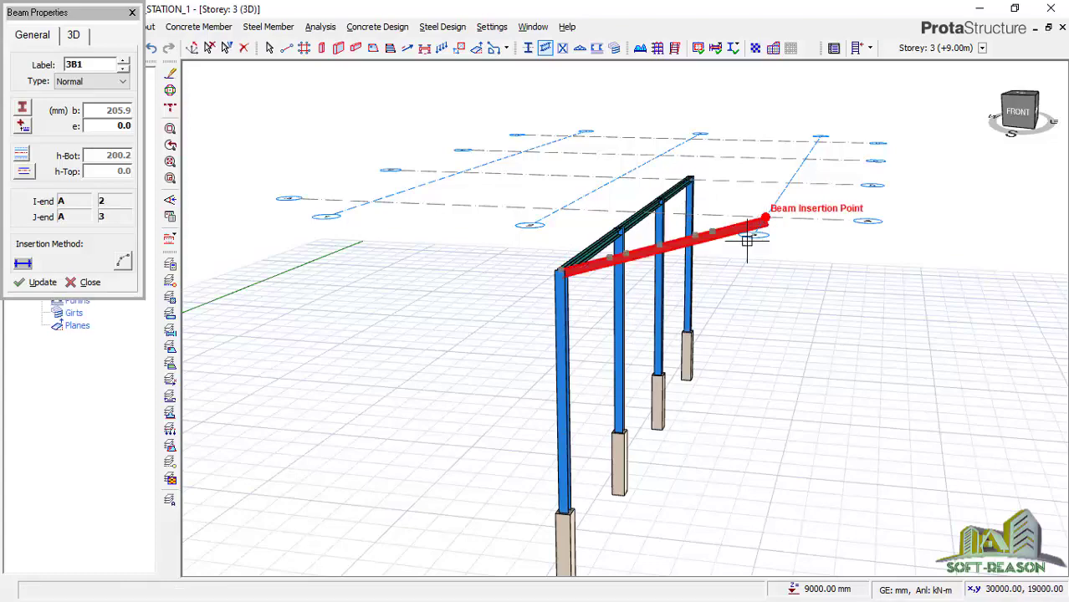
Insert a matching sloping beam between the top of the steel column at A/2 and the storey 3 intersection A/1.
scroll(580, 270, "up", 4)
scroll(552, 302, "up", 3)
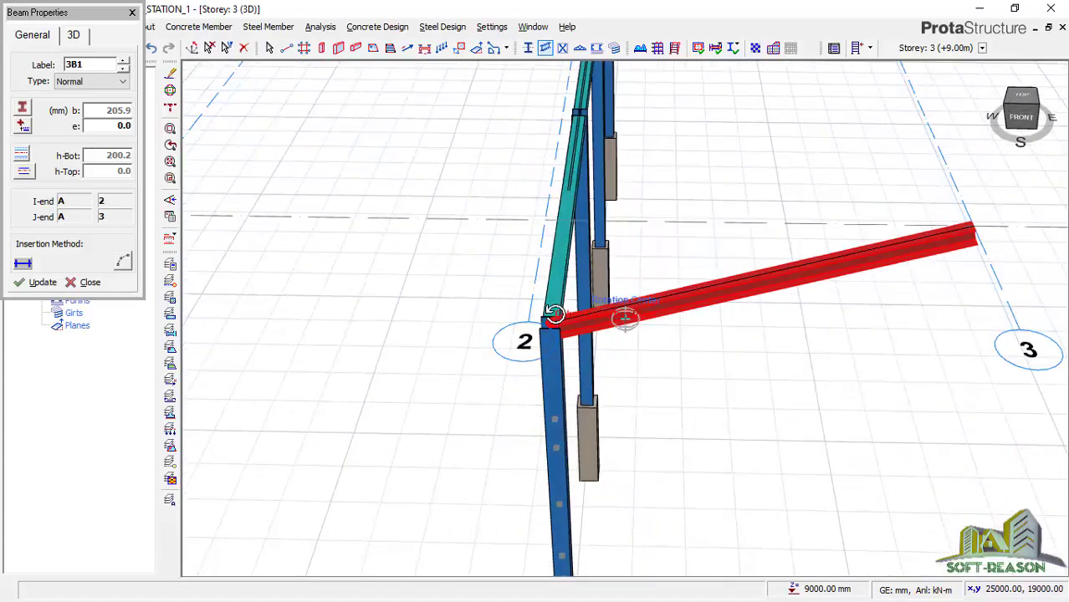
scroll(554, 314, "down", 3)
scroll(785, 249, "up", 6)
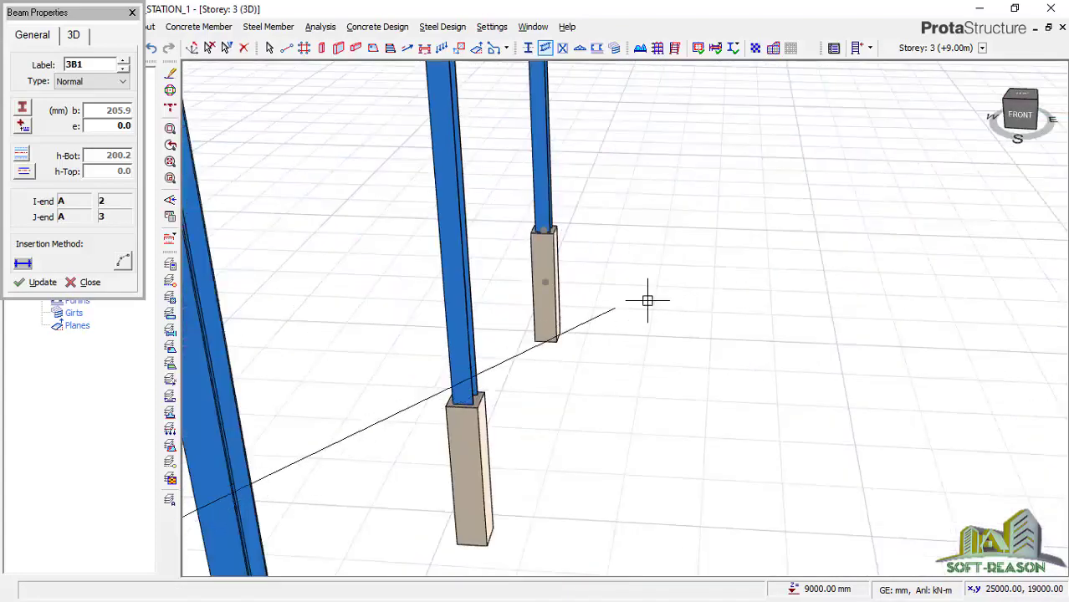
scroll(648, 300, "down", 5)
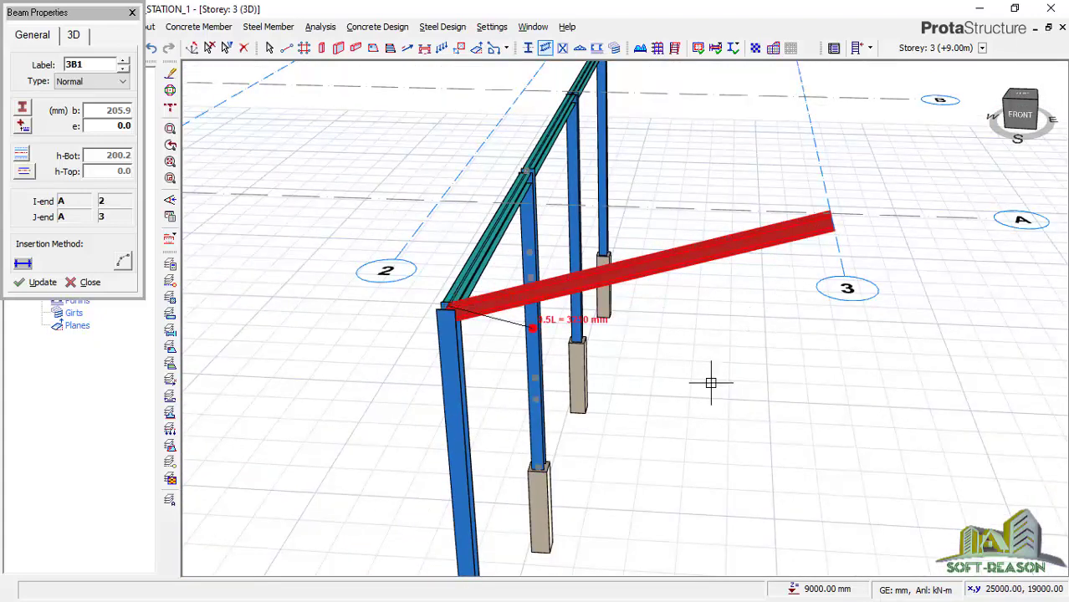
scroll(825, 339, "down", 2)
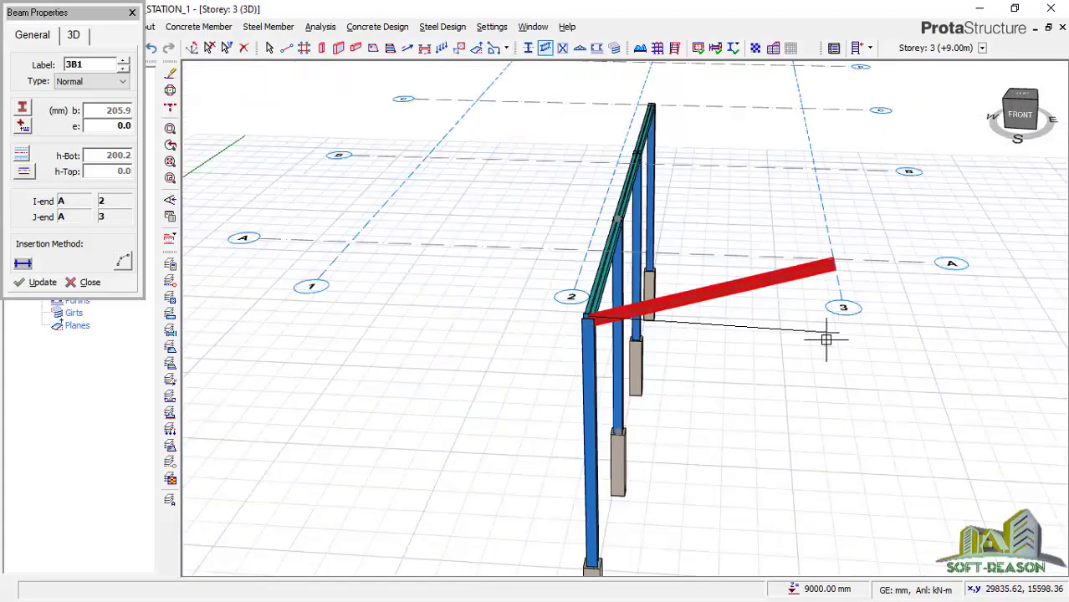
left_click(353, 243)
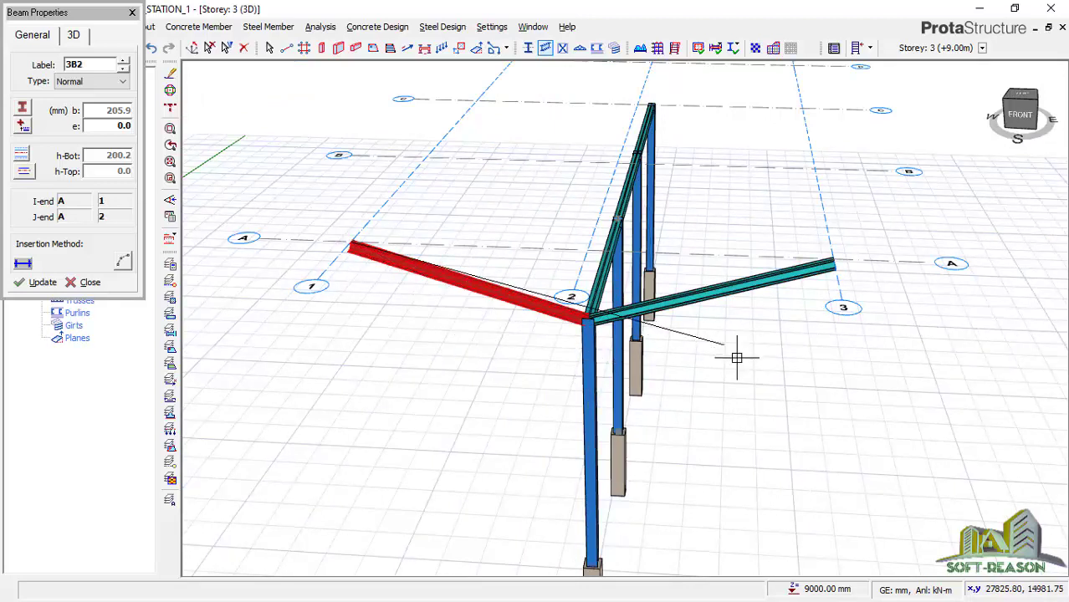
Insert sloping beams from the top of the steel column at B/2 to the storey 3 intersections B/3 and B/1.
left_click(617, 219)
left_click(813, 171)
left_click(619, 217)
left_click(430, 157)
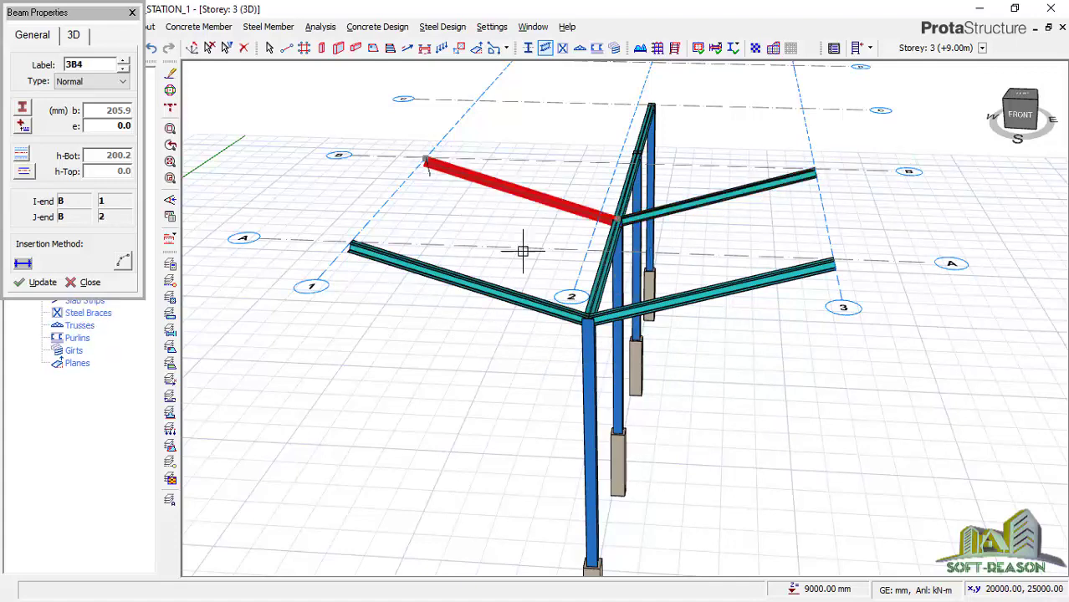
Insert sloping beams along axis C from the top of the steel column at C/2 to intersections C/3 and C/1.
scroll(657, 358, "down", 3)
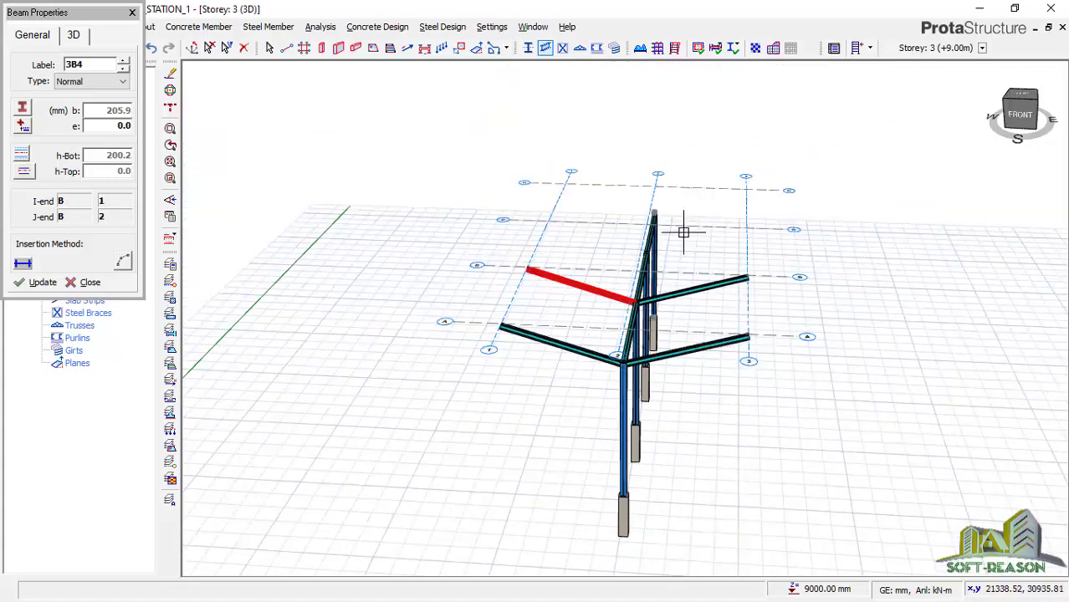
scroll(684, 232, "up", 3)
left_click(735, 255)
left_click(787, 223)
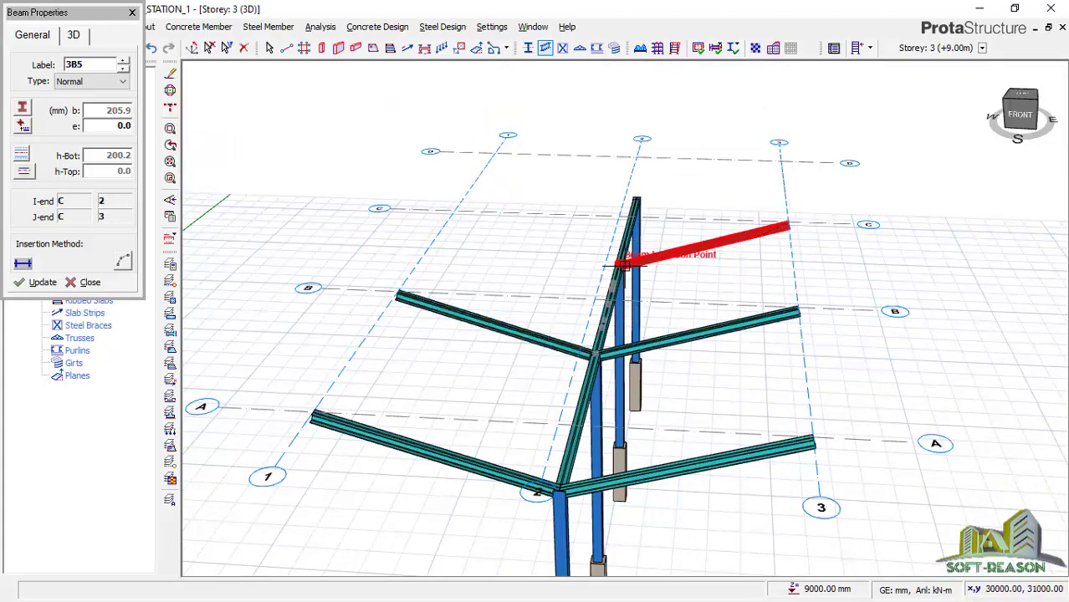
left_click(454, 213)
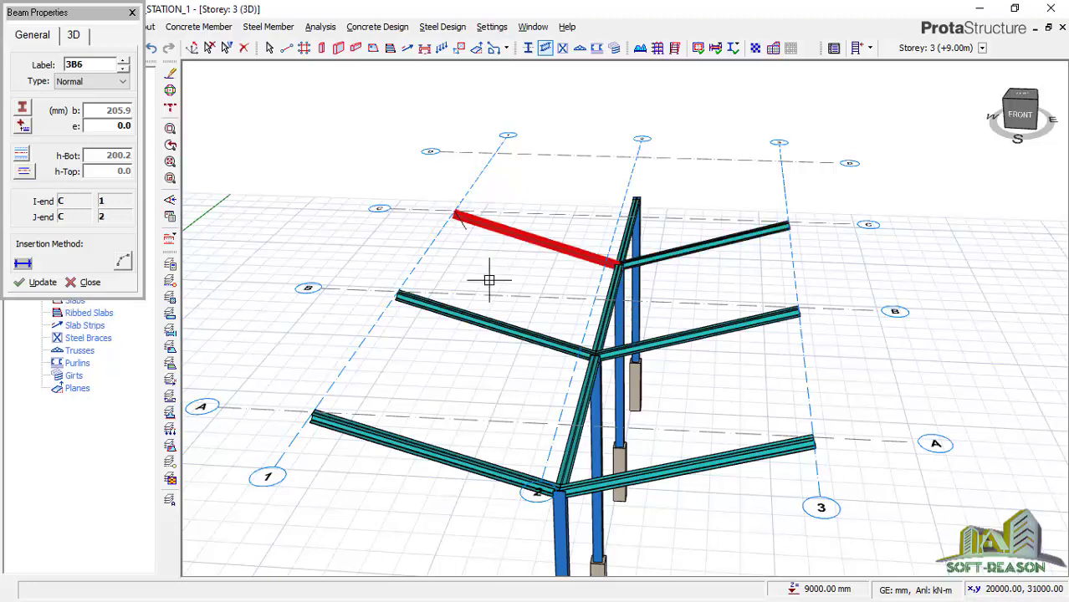
Insert sloping beams from the column top at D/2 to intersections D/3 and D/1, and end the beam command.
left_click(636, 201)
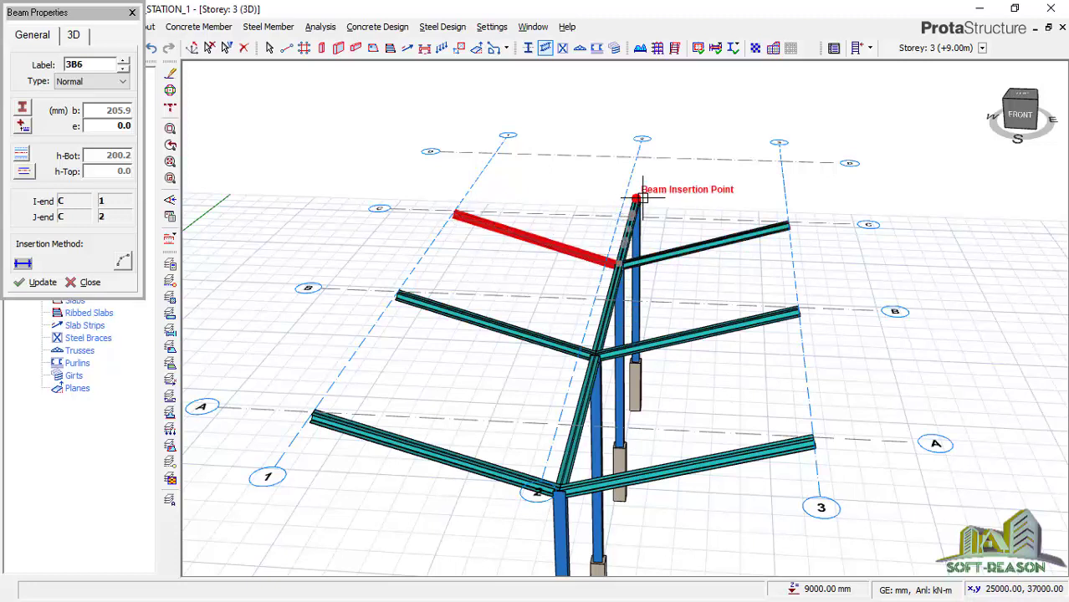
left_click(779, 159)
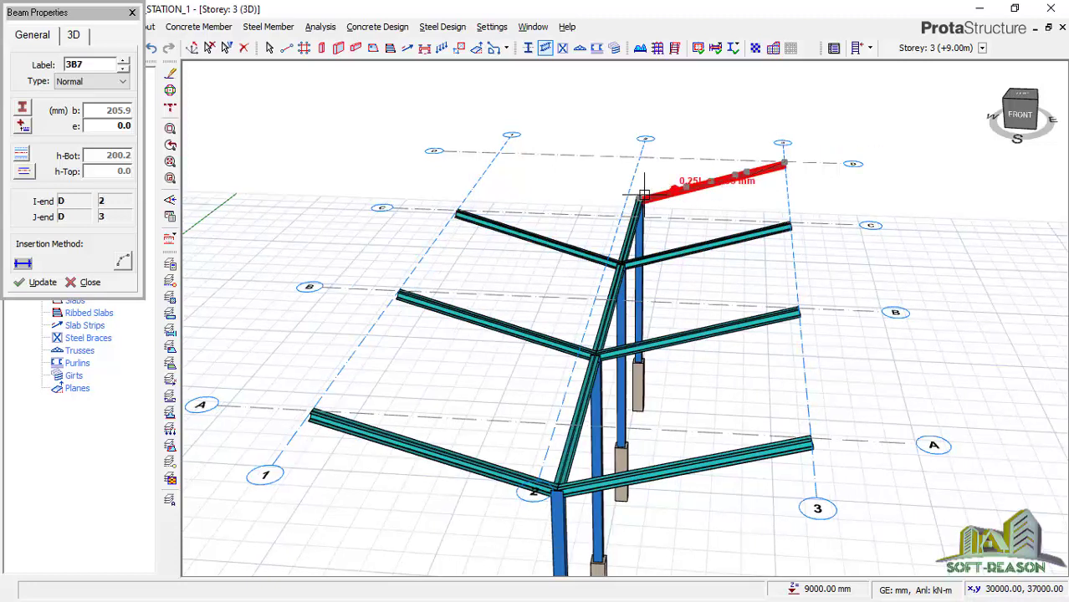
left_click(639, 198)
left_click(499, 155)
mouse_move(451, 268)
middle_mouse_down()
mouse_move(563, 363)
mouse_move(546, 398)
mouse_move(610, 390)
middle_mouse_up()
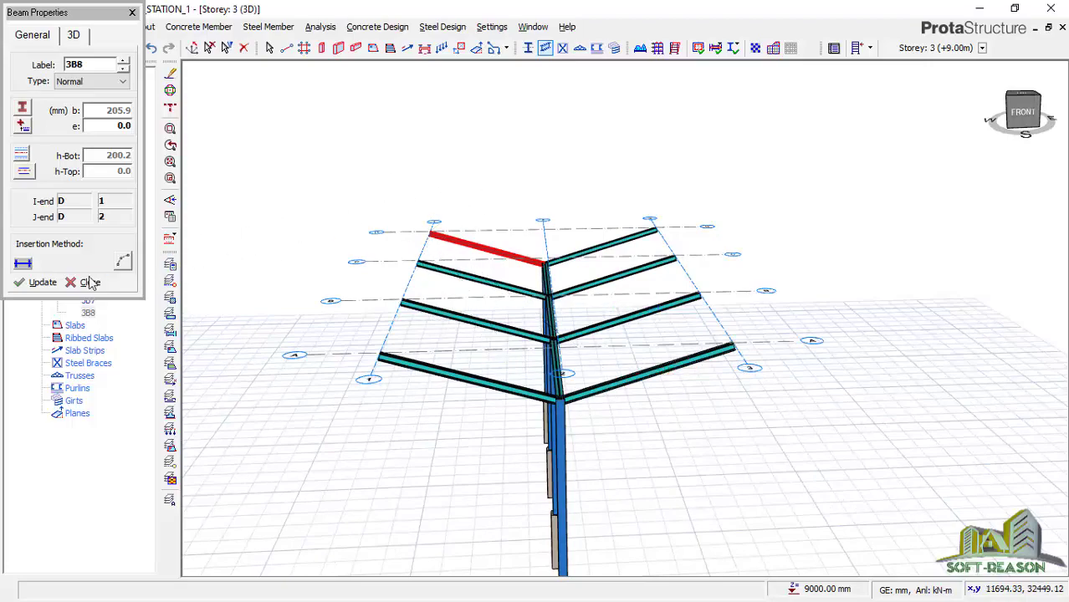
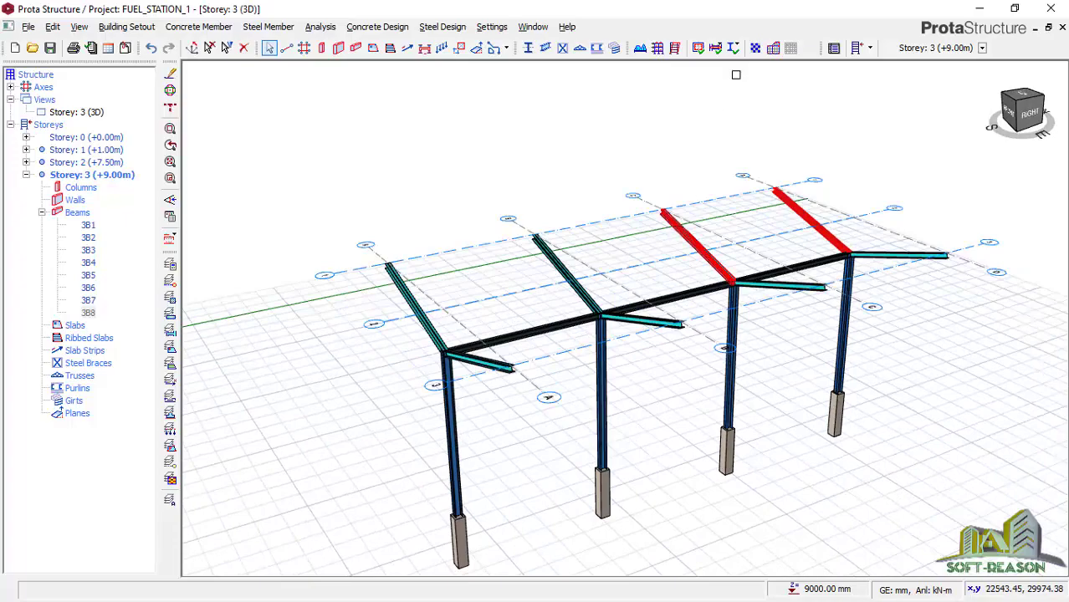
Start a purlin set between the axis A and axis D sloping beams on the axis 1 side, with profile UKPFC100X50X10.
middle_click_drag(405, 470, 448, 461)
scroll(579, 500, "down", 5)
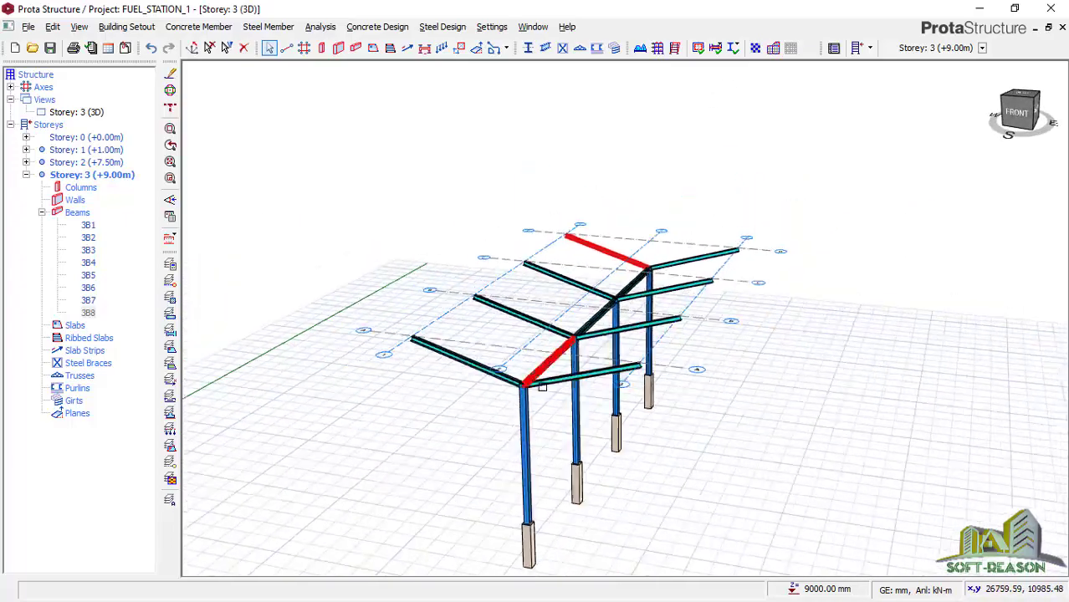
scroll(552, 551, "up", 4)
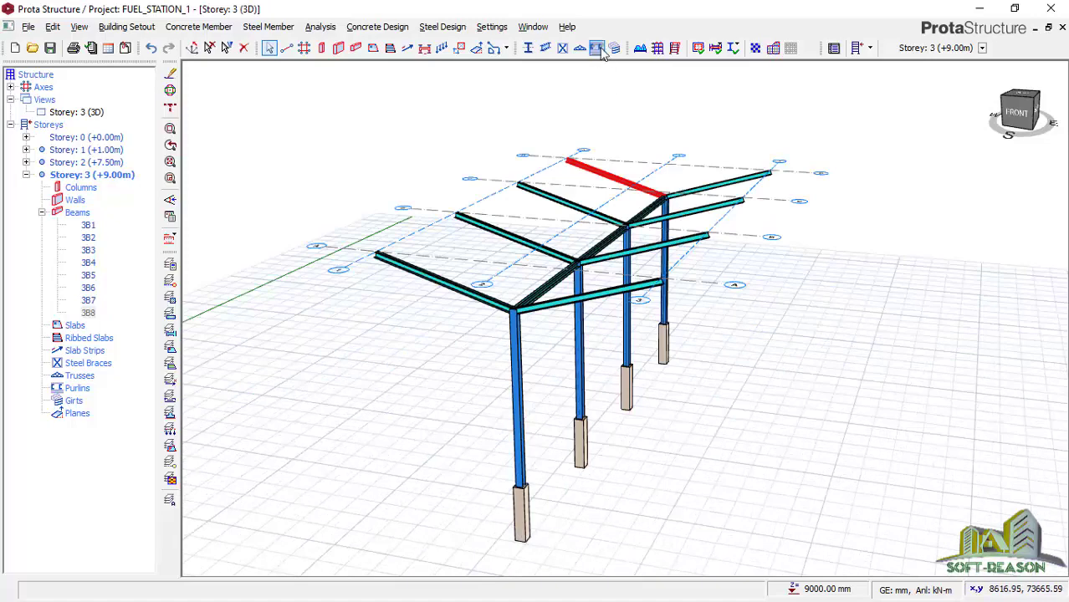
left_click(598, 48)
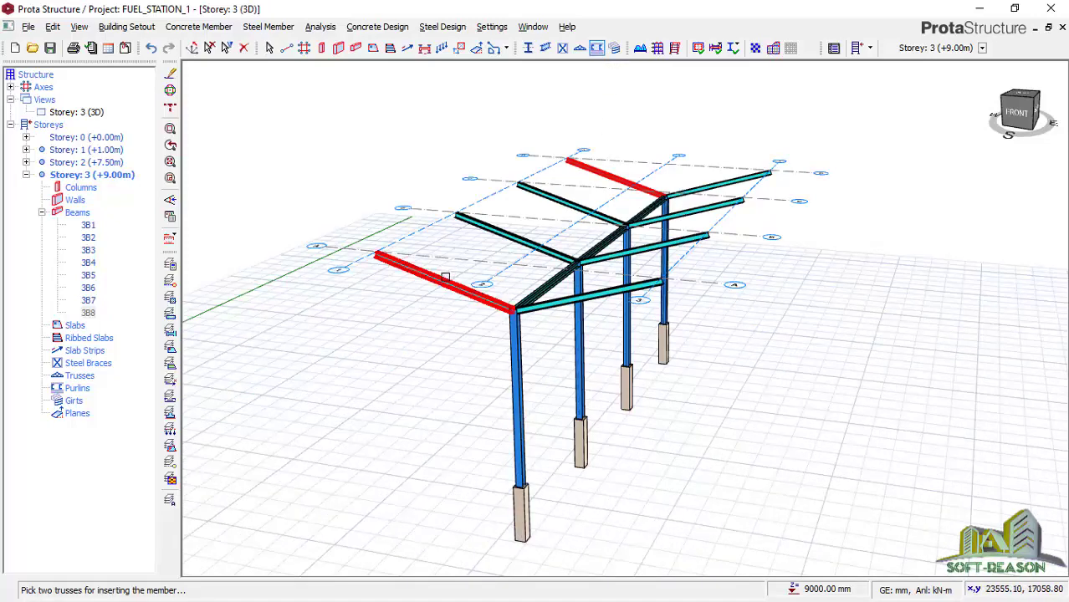
left_click(618, 174)
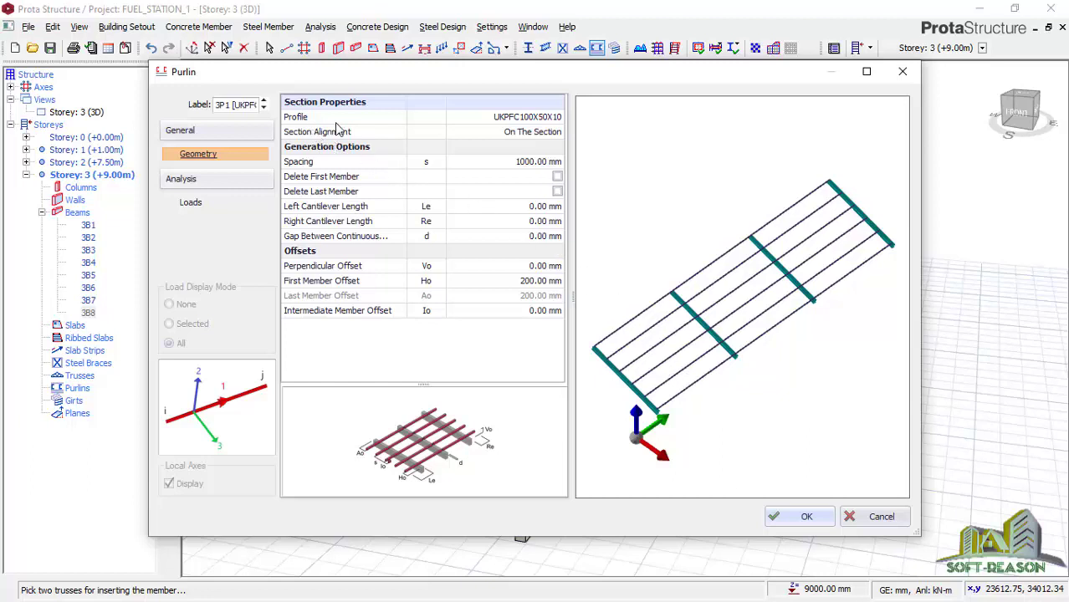
left_click(544, 118)
left_click(557, 117)
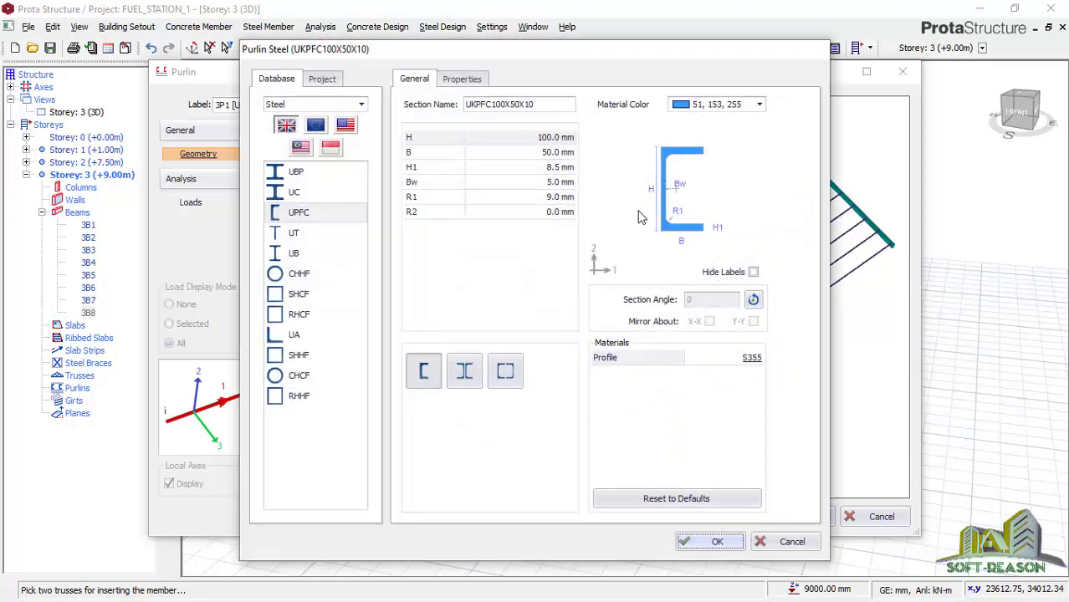
left_click(717, 541)
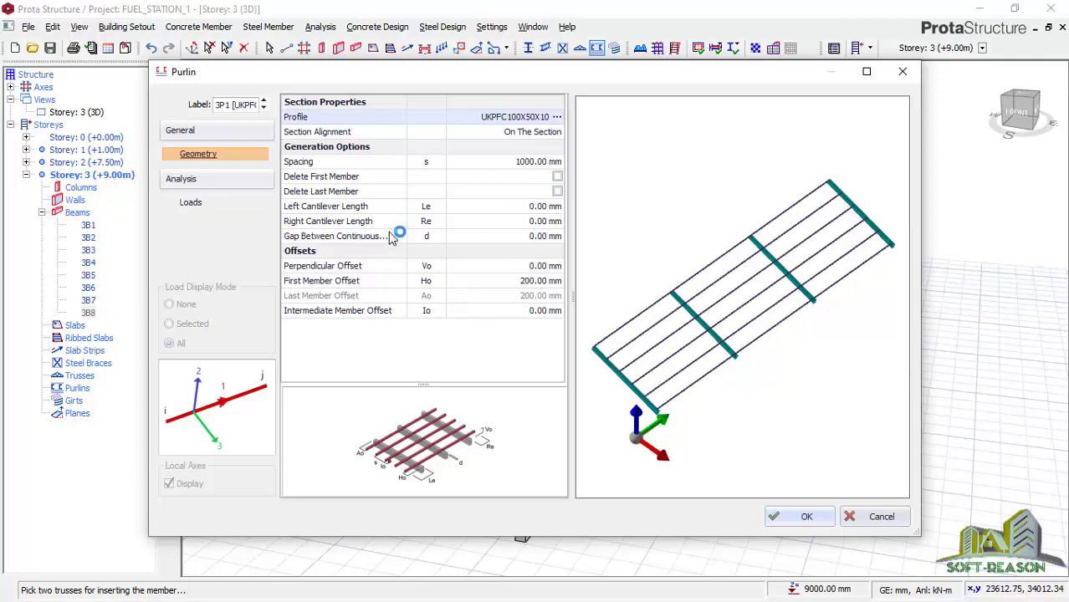
Set the right and left cantilever lengths of the purlins to 1000 mm and insert the set.
left_click(532, 221)
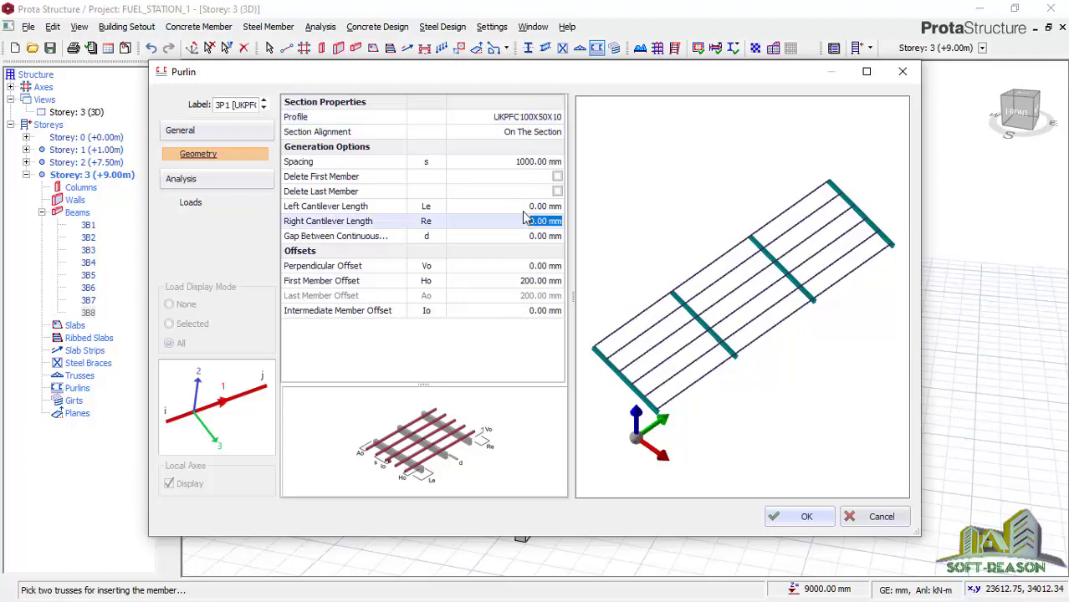
left_click(525, 216)
left_click(537, 208)
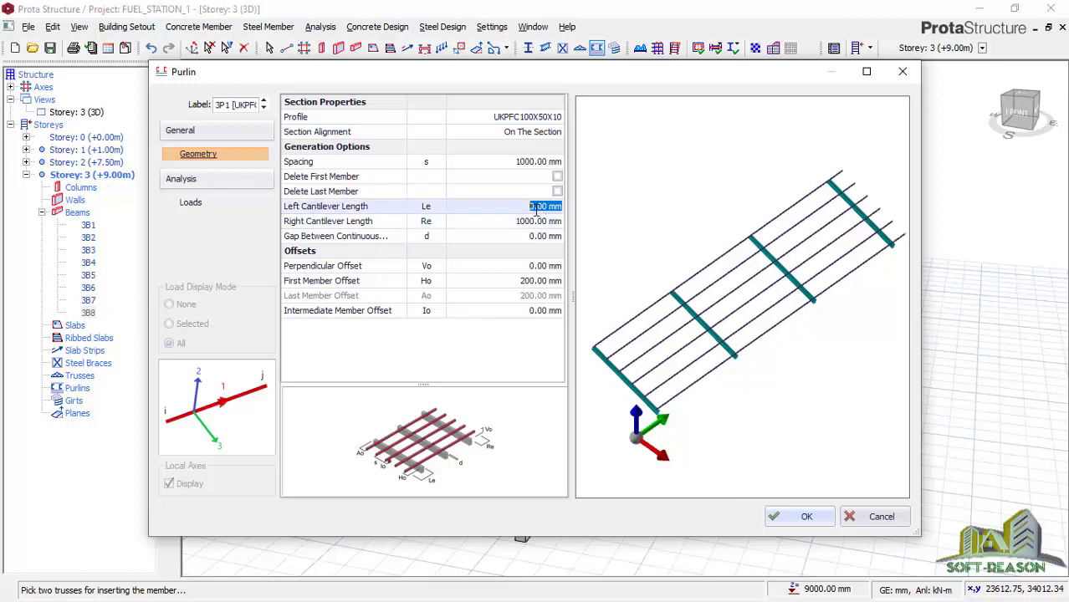
type("1000")
key("Tab")
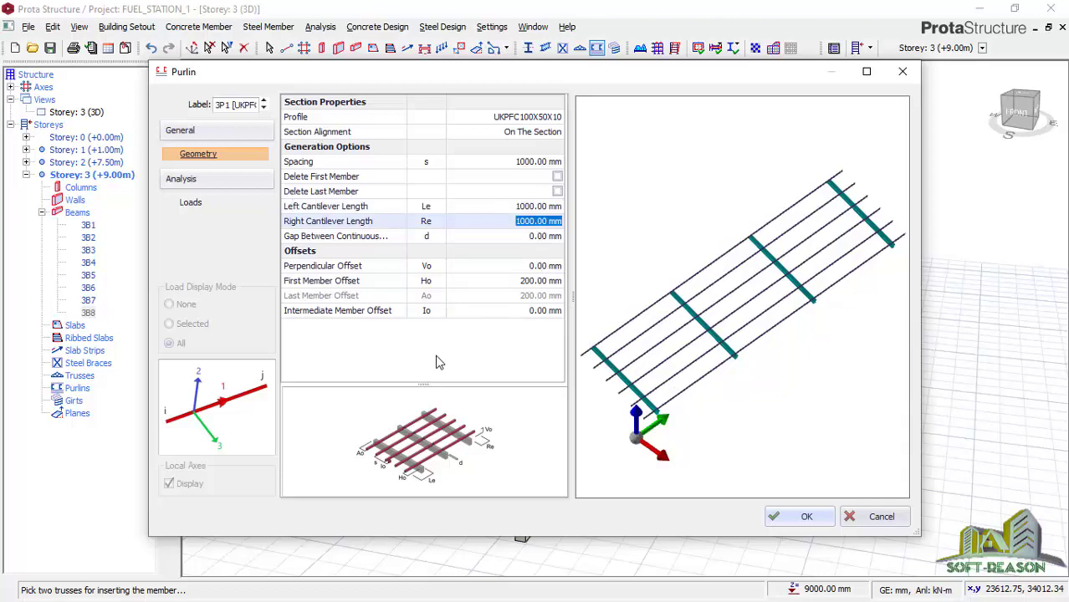
left_click(774, 516)
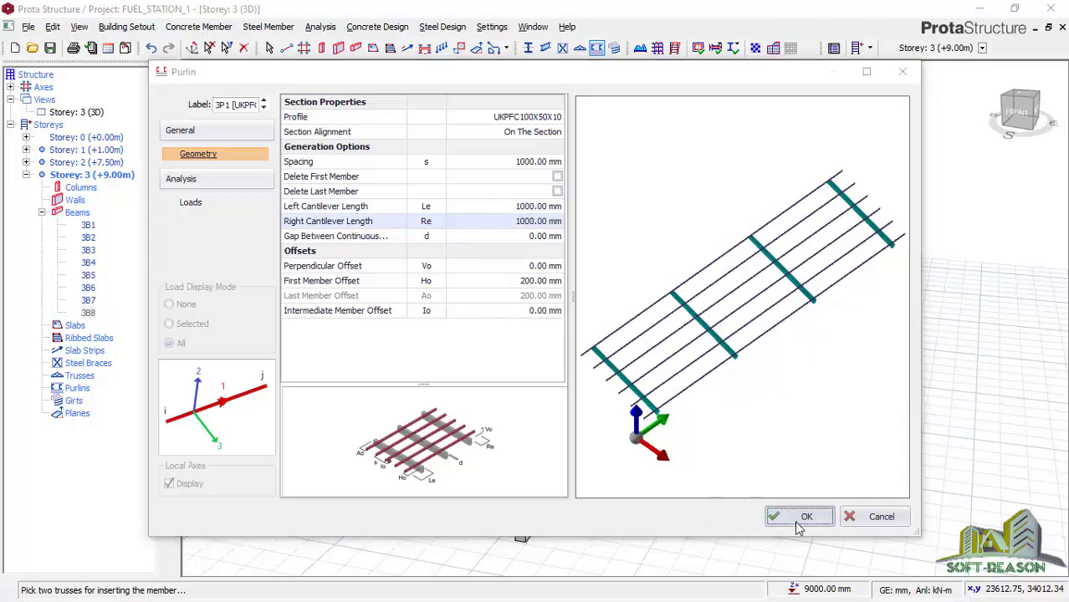
left_click(482, 300)
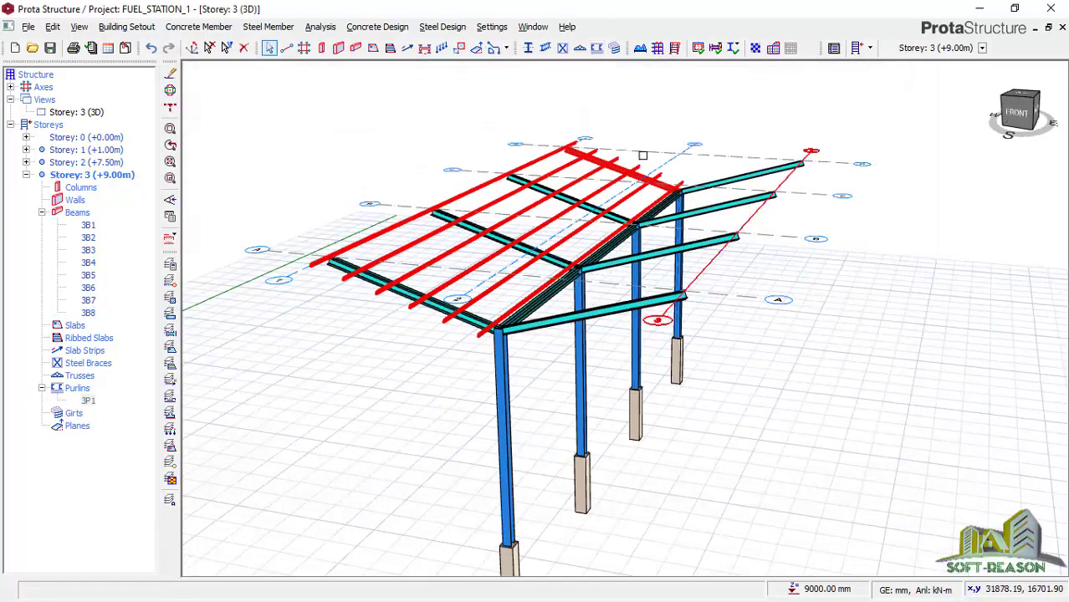
Insert a second purlin set with the same settings across the sloping beams between axes 2 and 3, from axis D to axis A.
left_click(596, 48)
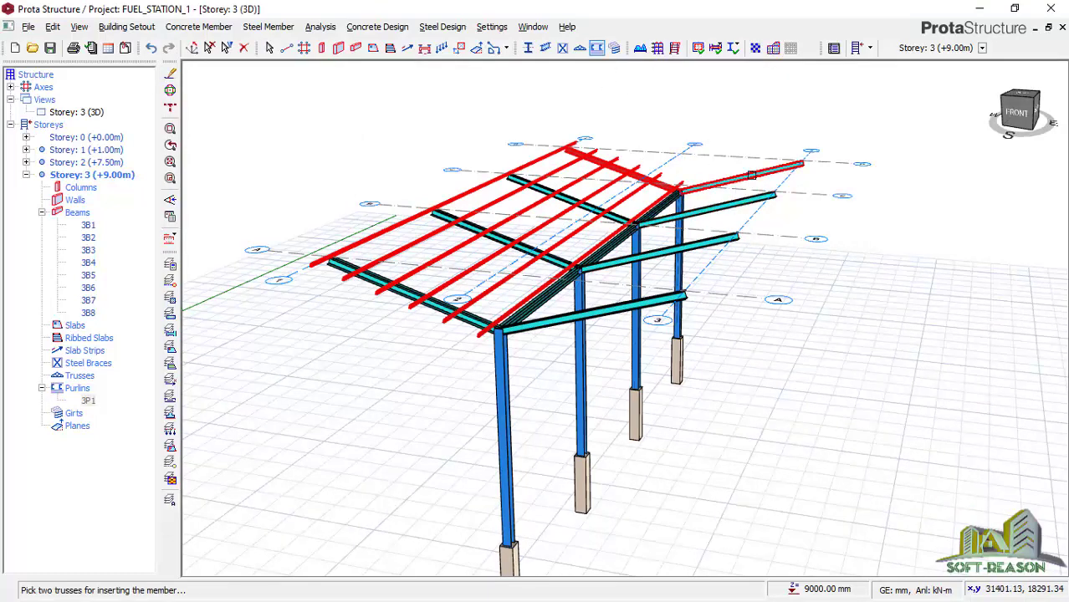
left_click(623, 308)
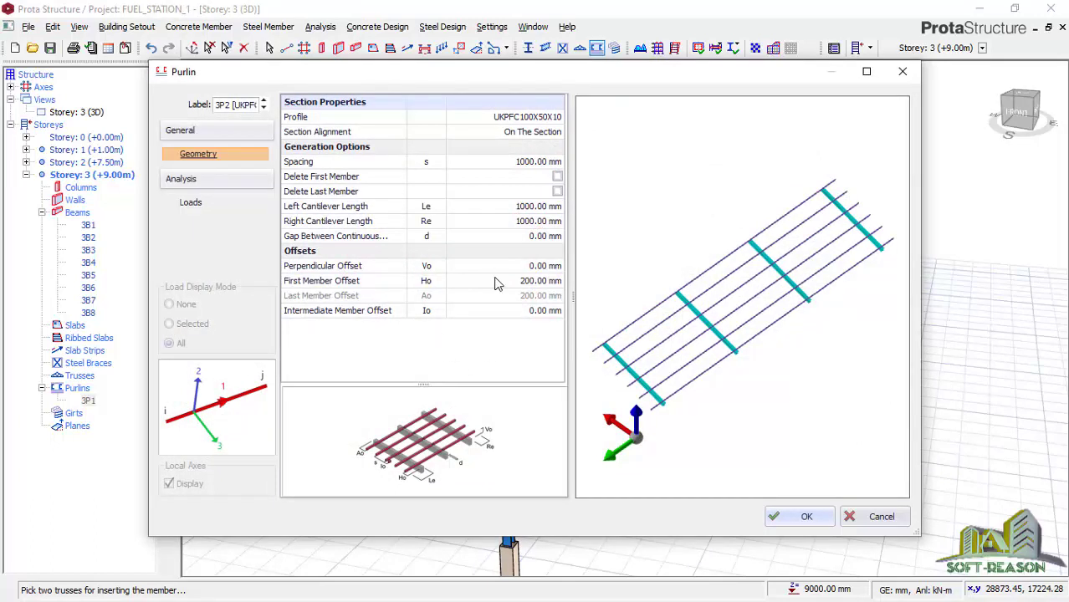
left_click(806, 517)
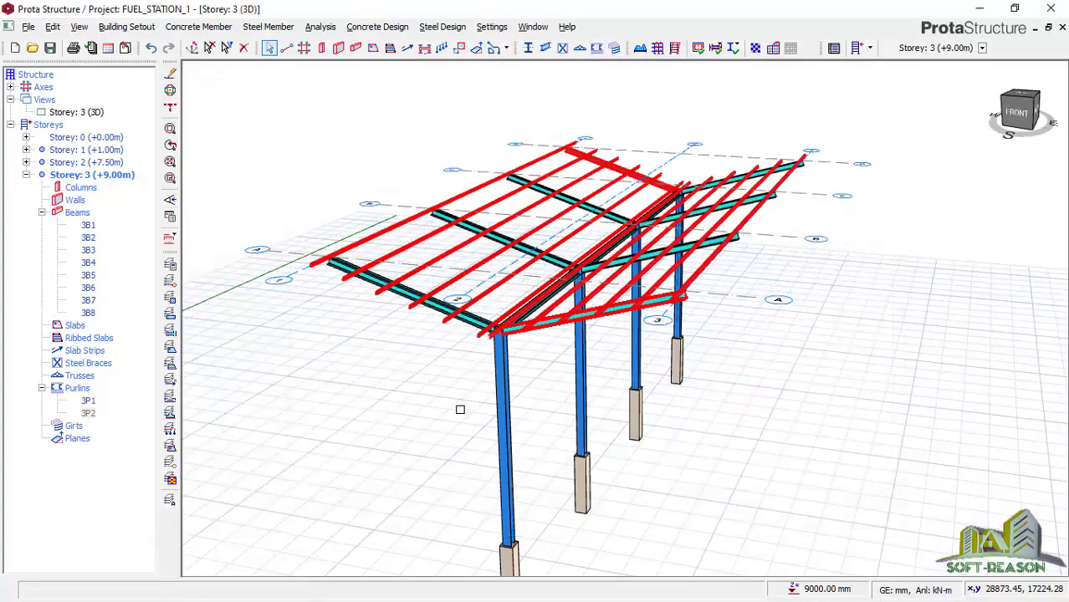
Clear the selection and inspect the canopy frame with its purlins from several sides.
middle_click_drag(459, 406, 632, 470)
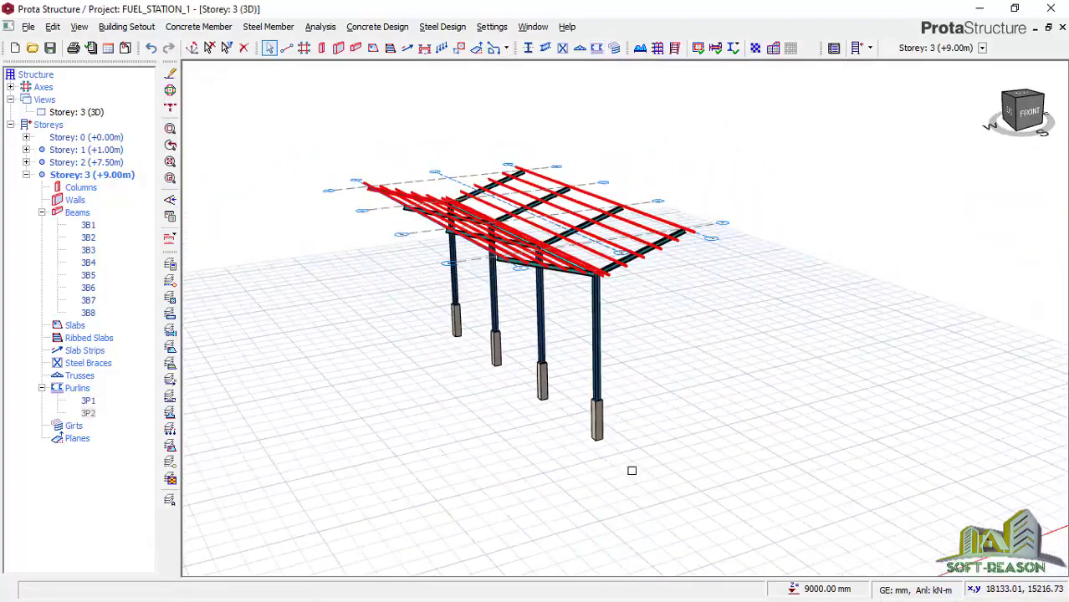
mouse_move(630, 393)
middle_mouse_down()
mouse_move(552, 394)
mouse_move(623, 382)
mouse_move(611, 383)
mouse_move(560, 311)
middle_mouse_up()
left_click(726, 314)
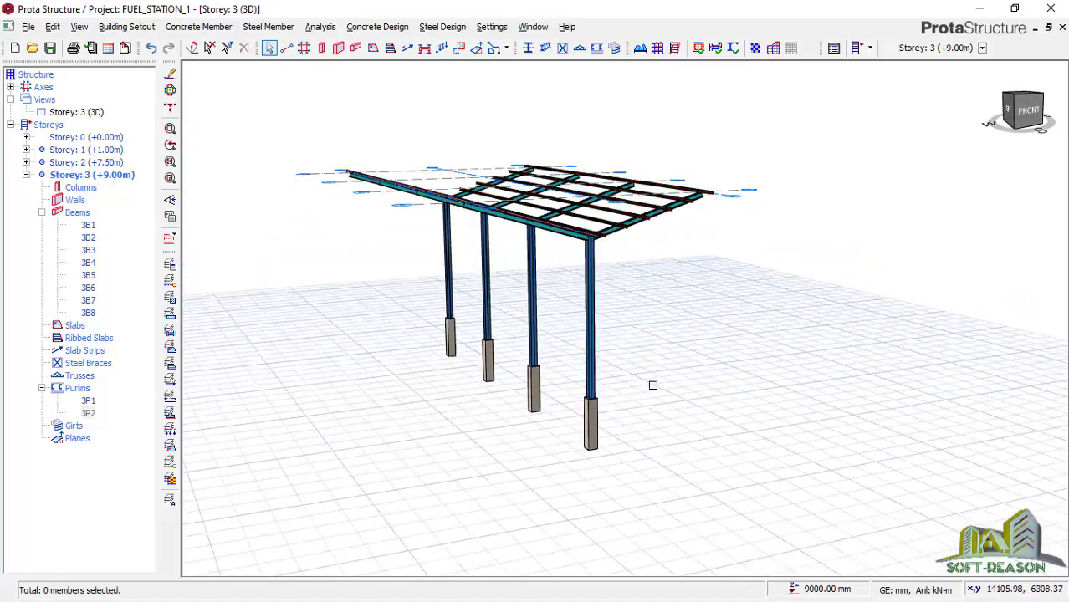
middle_click_drag(652, 382, 601, 391)
middle_click_drag(443, 343, 494, 355)
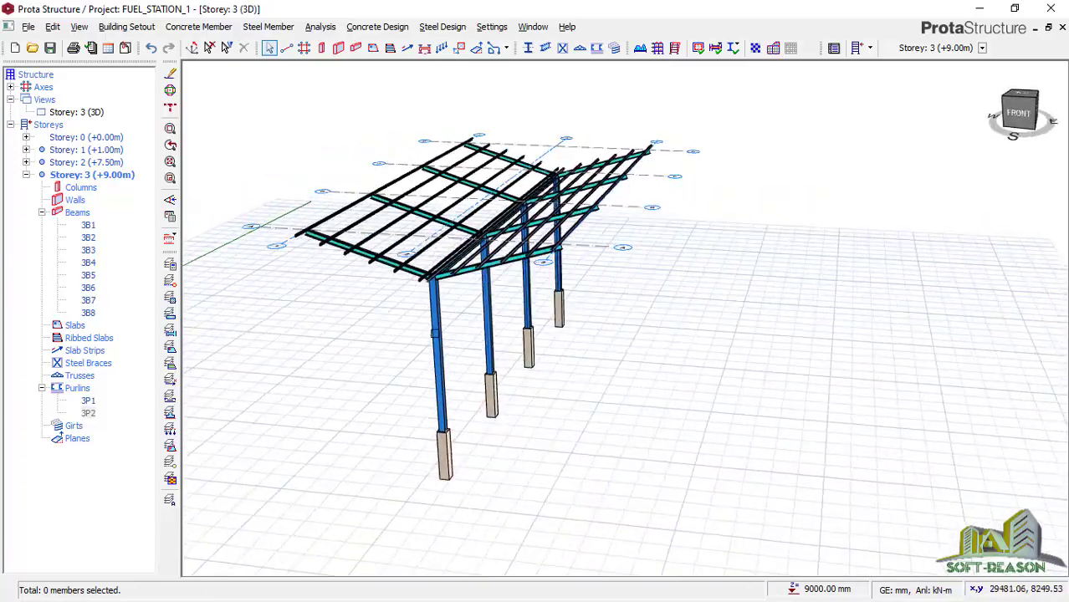
middle_click_drag(484, 412, 477, 406)
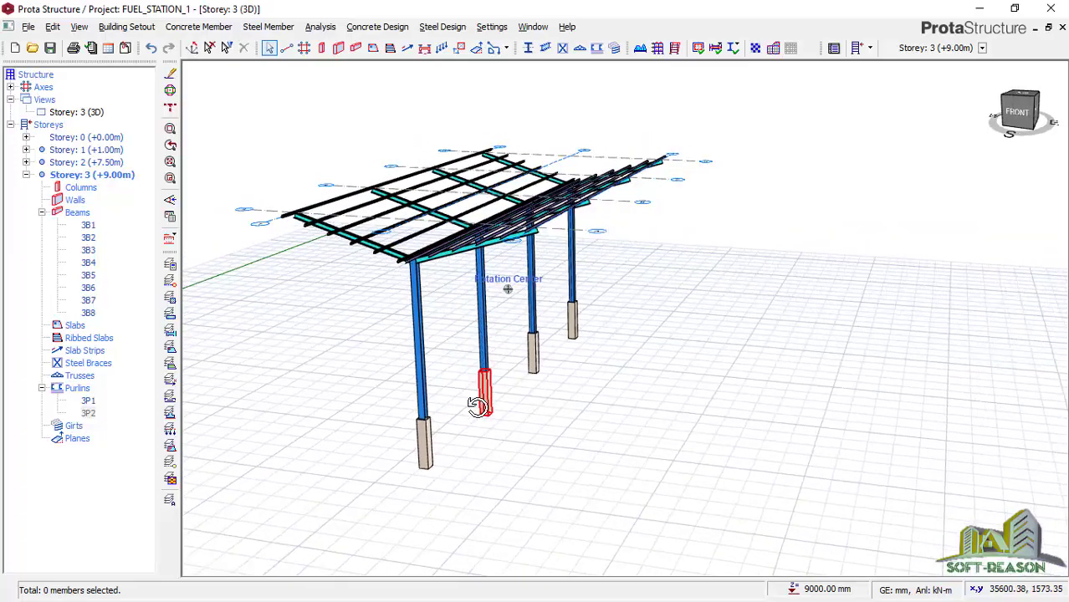
middle_click_drag(389, 400, 436, 400)
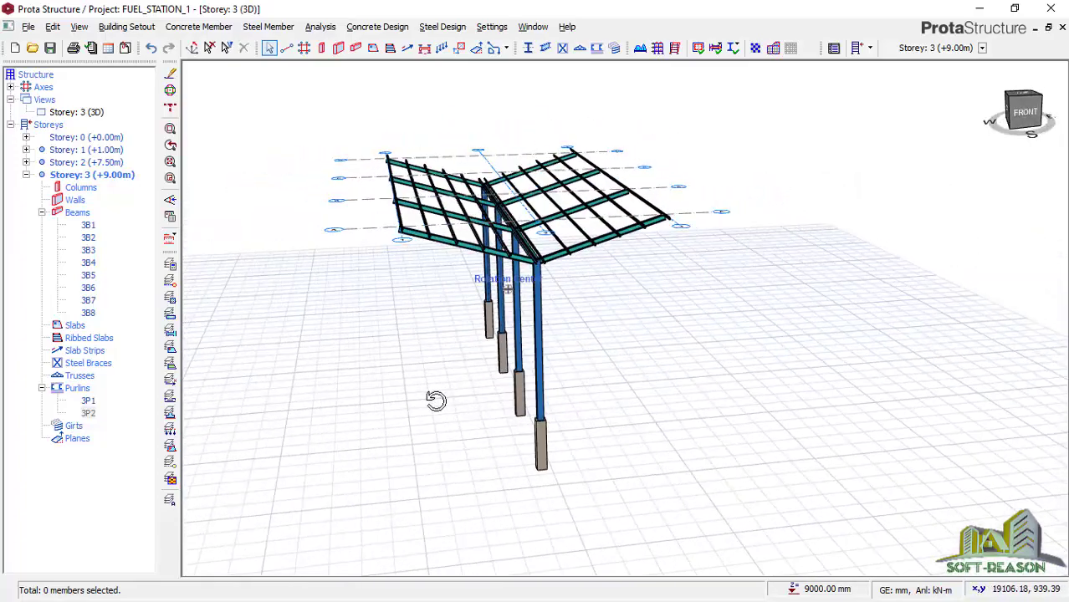
middle_click_drag(659, 423, 576, 420)
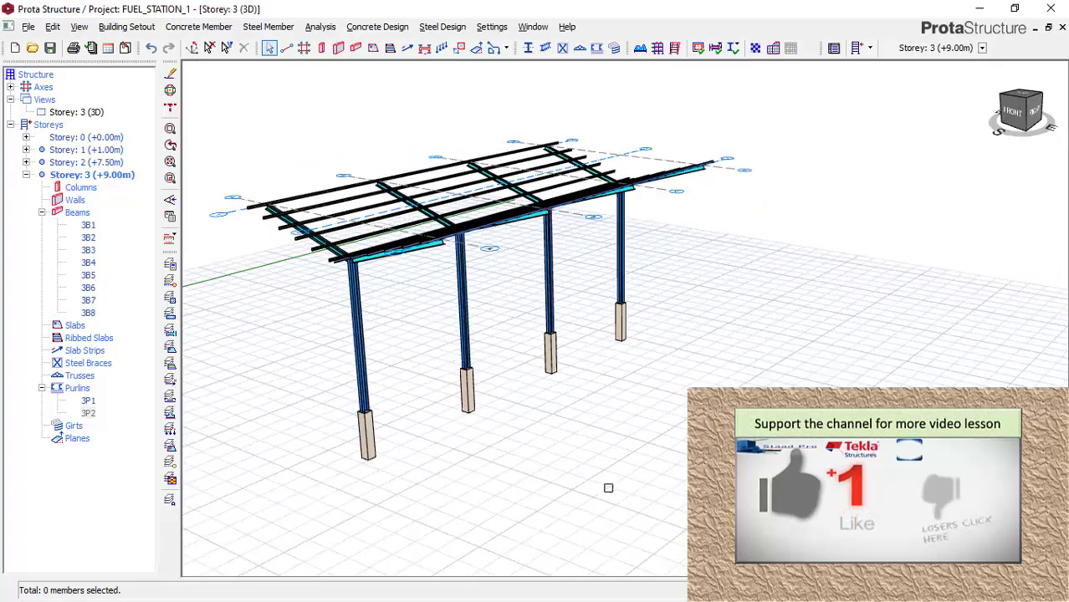
mouse_move(402, 444)
middle_mouse_down()
mouse_move(381, 431)
mouse_move(525, 420)
mouse_move(494, 432)
mouse_move(526, 444)
mouse_move(546, 435)
middle_mouse_up()
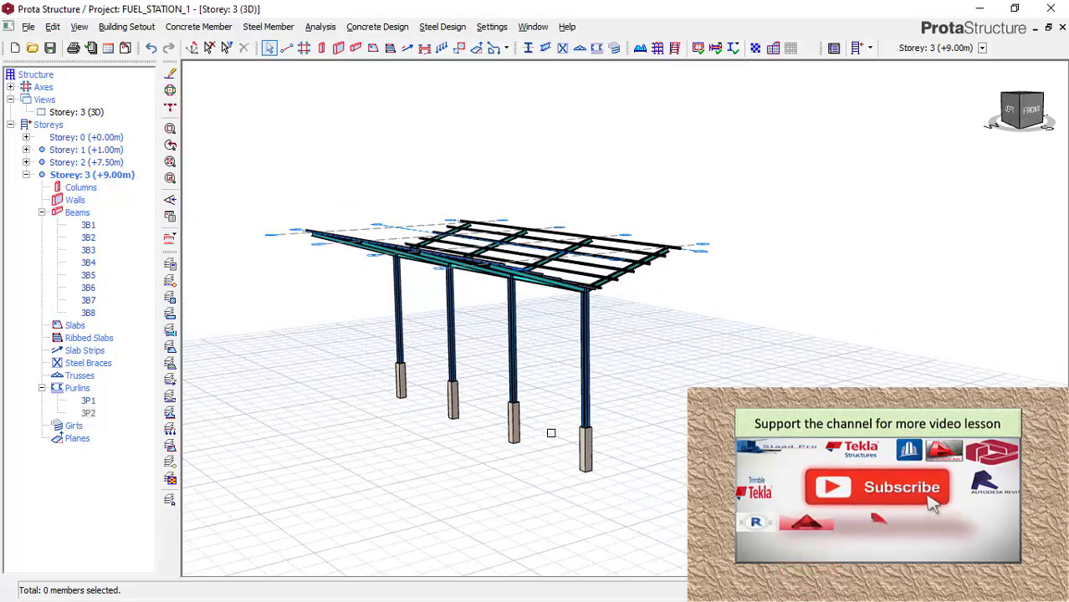